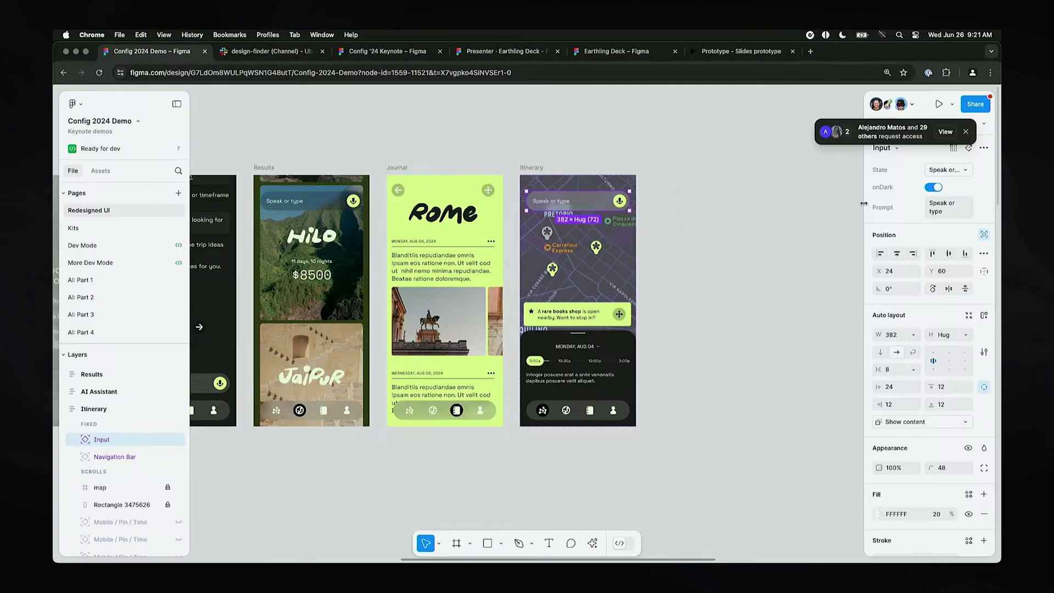
Step: Switch the Card's auto layout to vertical, then undo it back to a plain 391 × 197 frame
mouse_move(864, 203)
left_mouse_down()
mouse_move(725, 203)
mouse_move(864, 203)
left_mouse_up()
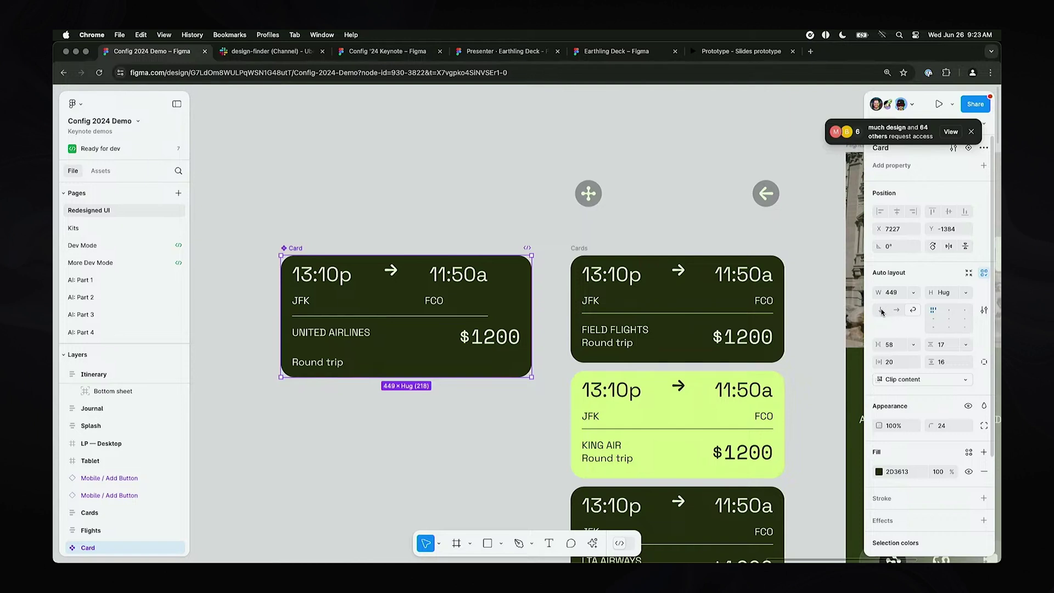
left_click(882, 311)
key("super+z")
key("super+z")
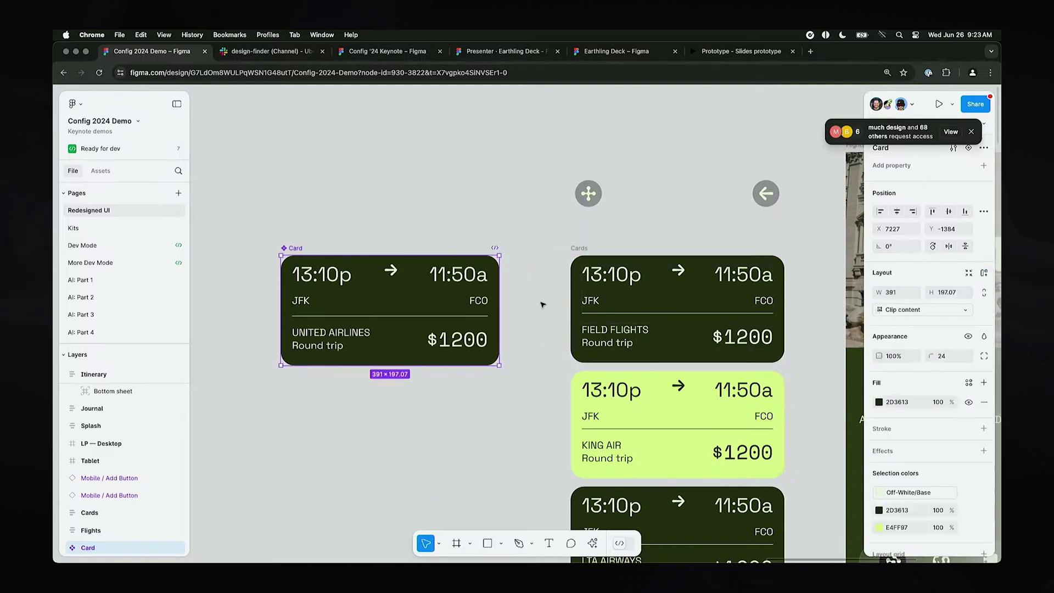
left_click(542, 304)
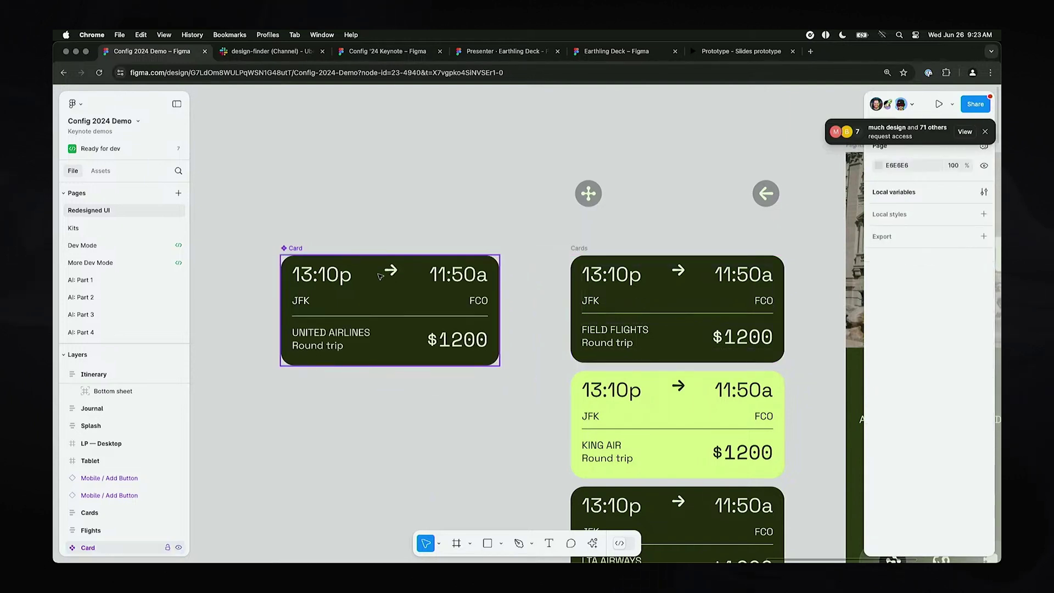
scroll(420, 279, "up", 3)
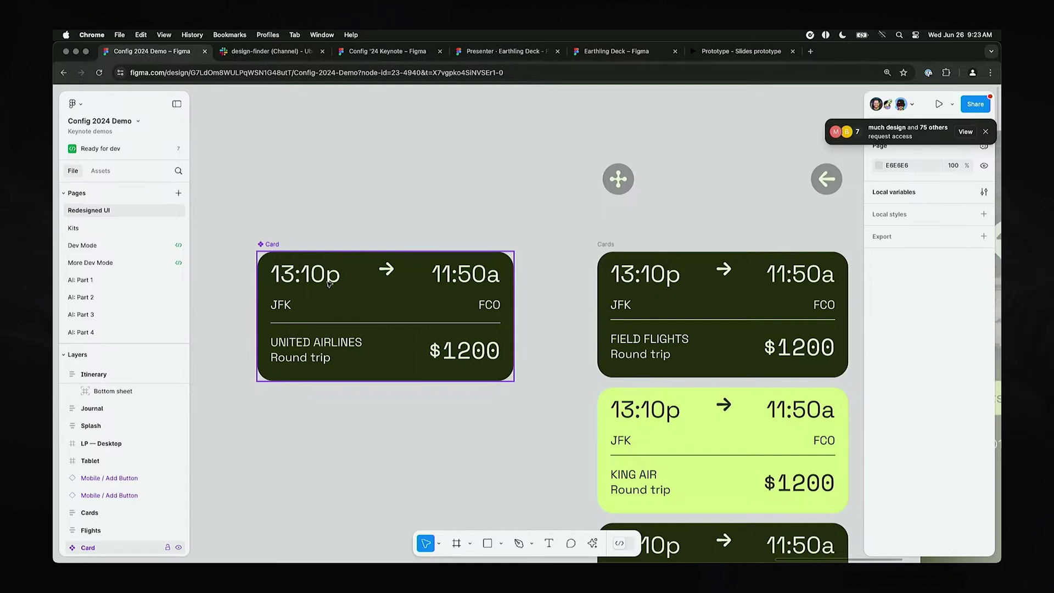
Step: Apply Suggest auto layout to the United Airlines card from its right-click layout options
left_click(266, 245)
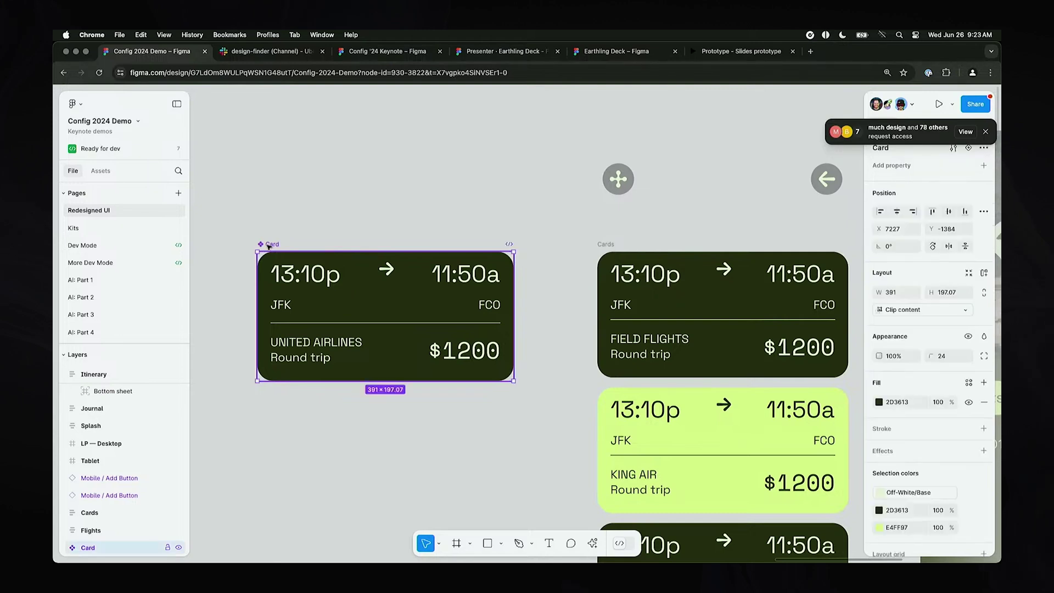
scroll(268, 246, "down", 1)
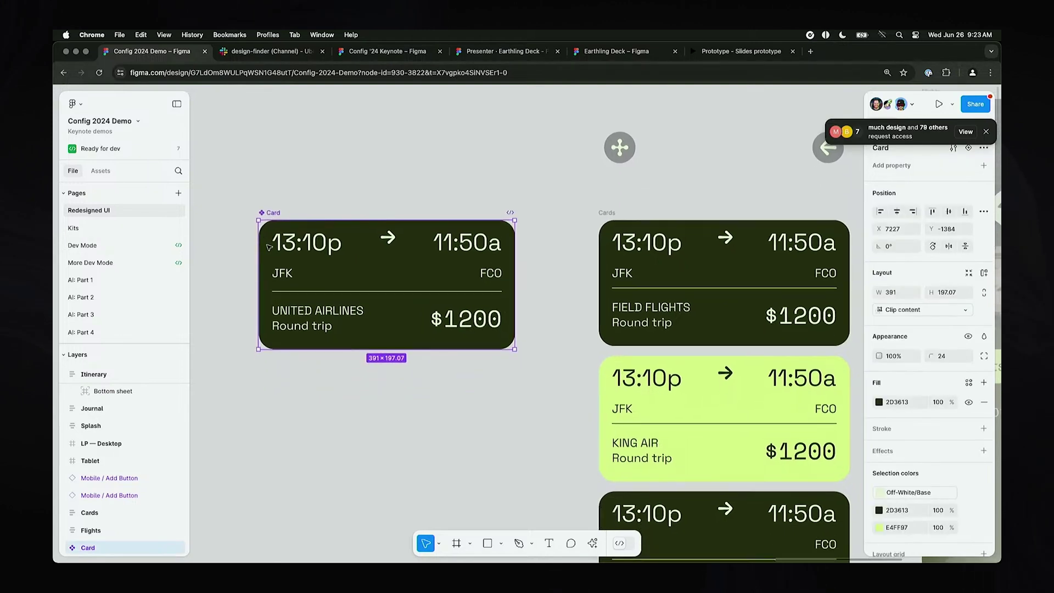
right_click(277, 247)
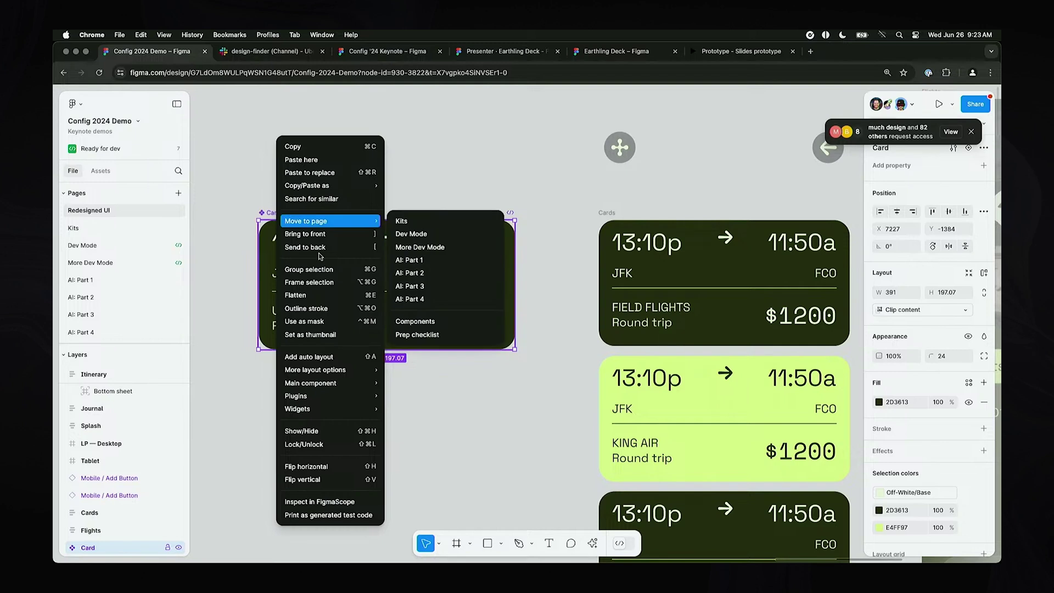
mouse_move(336, 371)
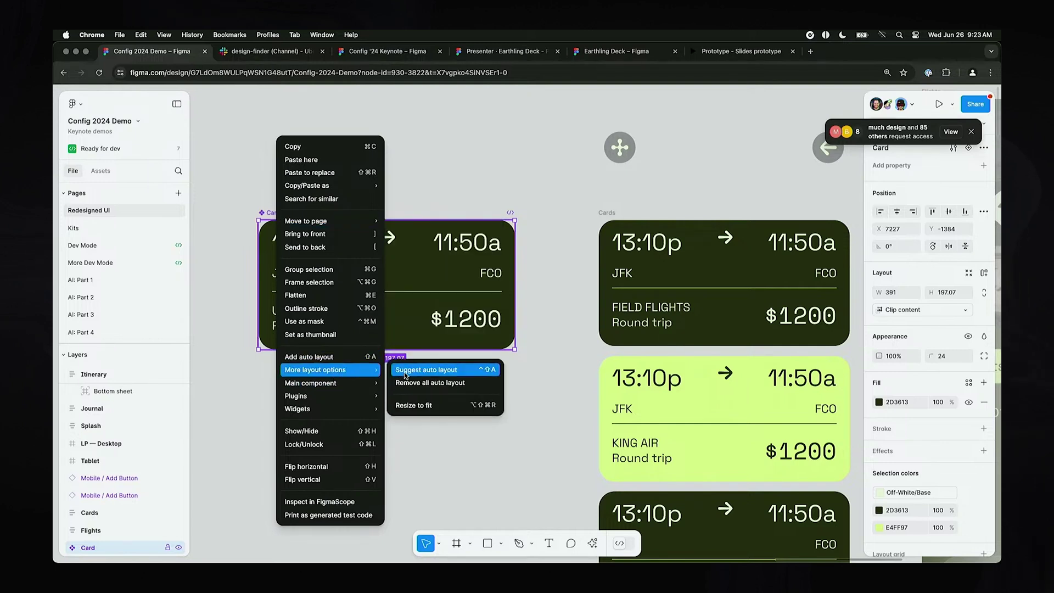
left_click(469, 371)
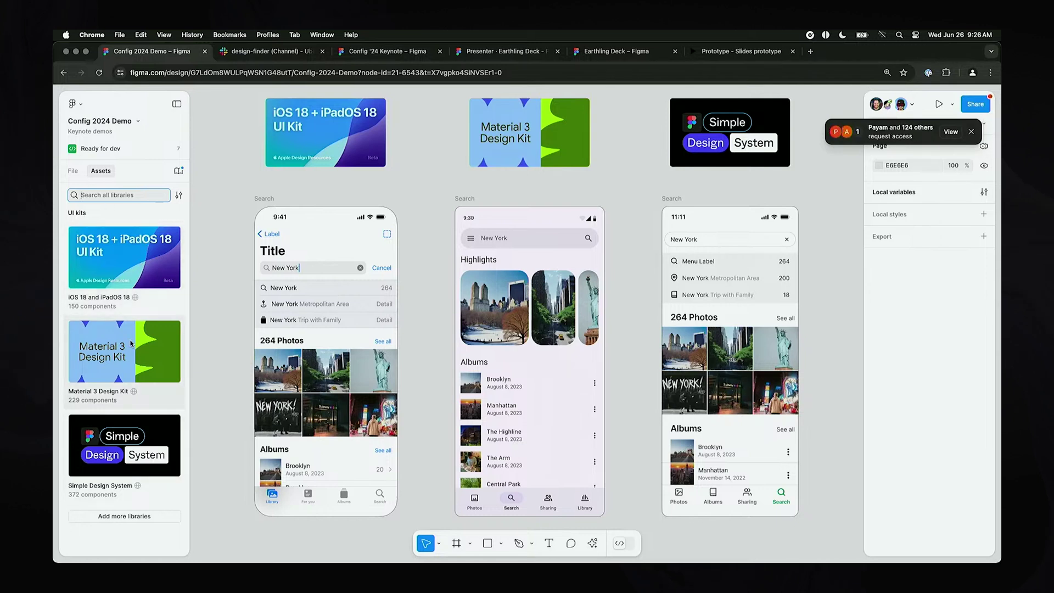
Step: Browse the iOS 18 and Material 3 UI kit libraries, including the Material 3 buttons
left_click(139, 269)
scroll(139, 283, "down", 10)
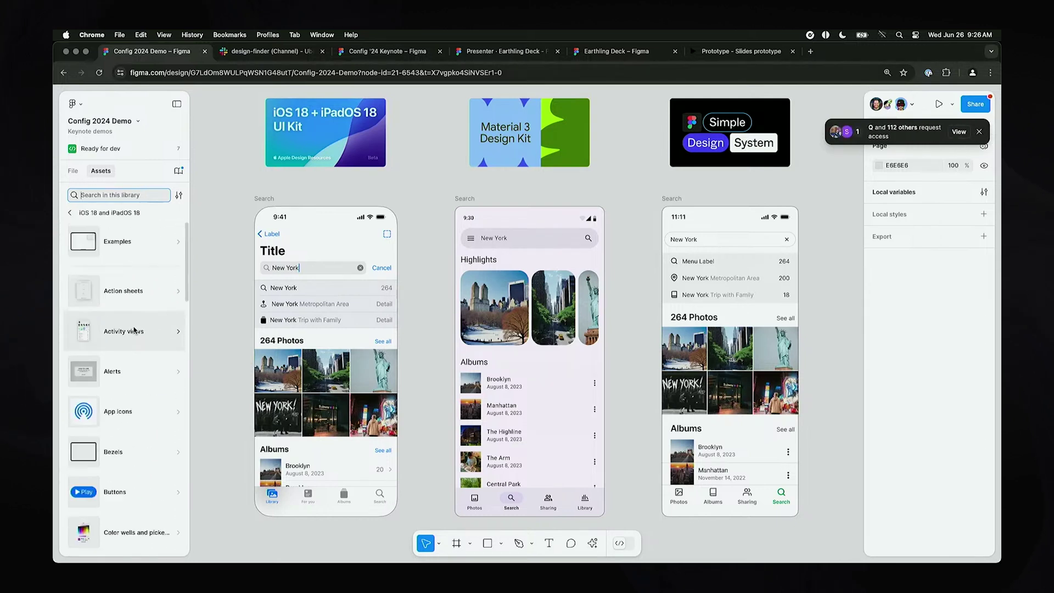
left_click(70, 212)
left_click(138, 388)
scroll(138, 388, "up", 3)
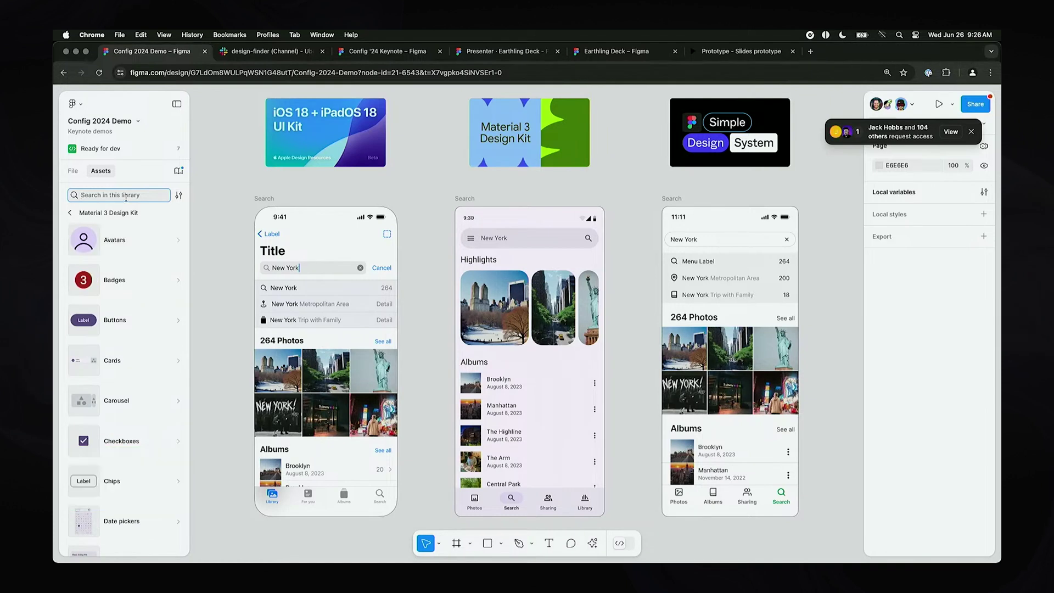
left_click(129, 314)
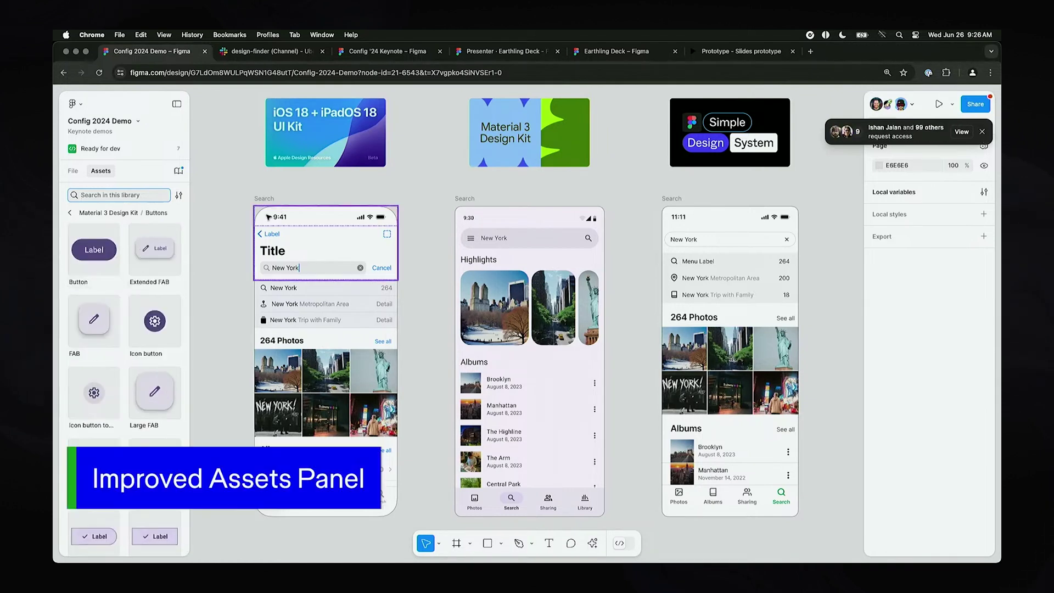
left_click(69, 213)
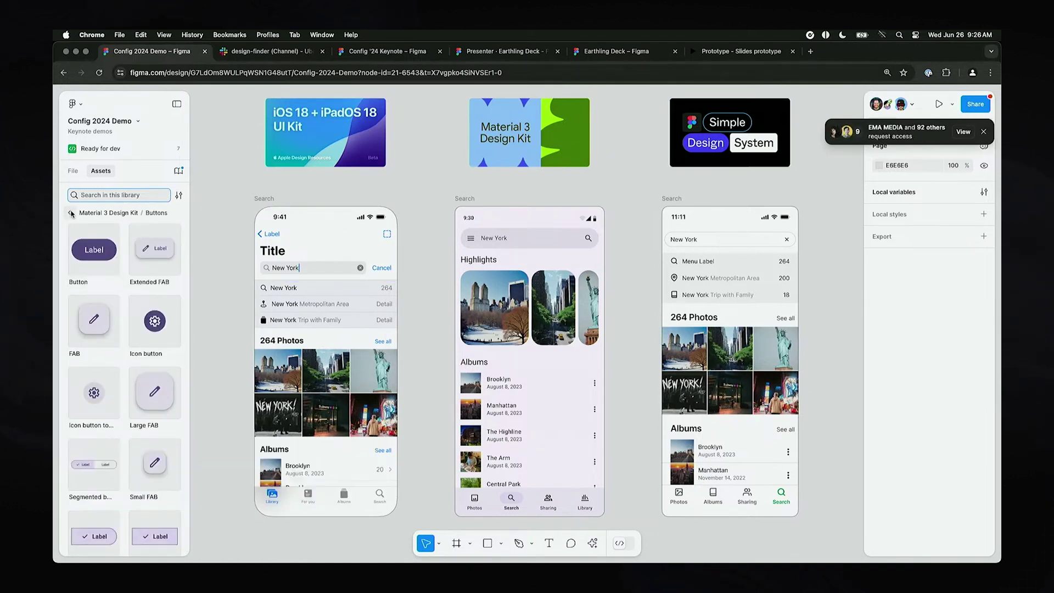
Step: Set the iOS search screen's system colors to Dark and bring up the Material screen's color modes
left_click(307, 499)
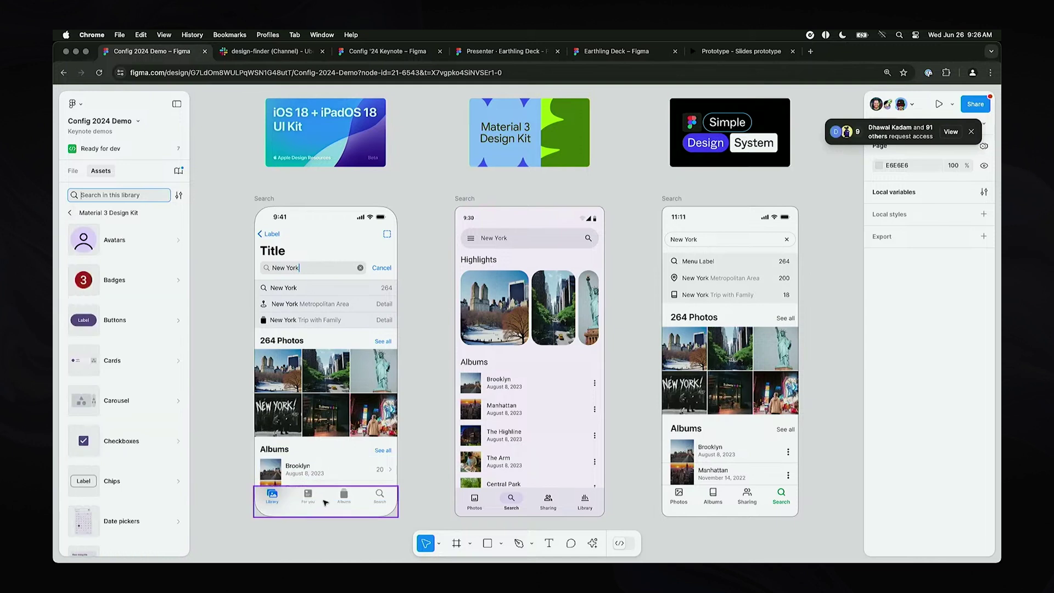
left_click(256, 199)
left_click(953, 316)
mouse_move(933, 351)
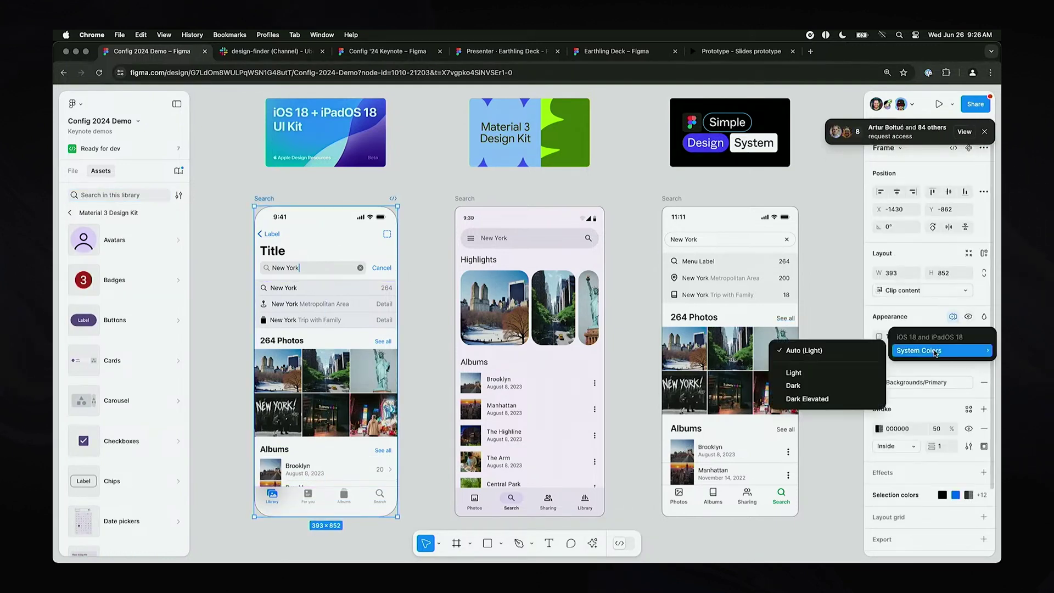
left_click(829, 386)
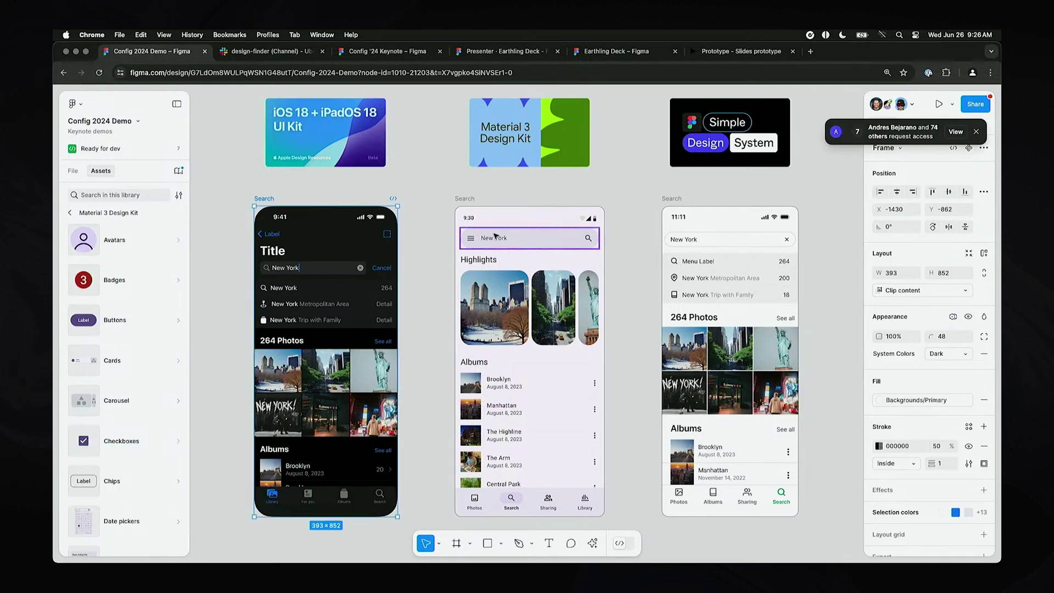
left_click(464, 198)
scroll(494, 274, "down", 1)
left_click(953, 316)
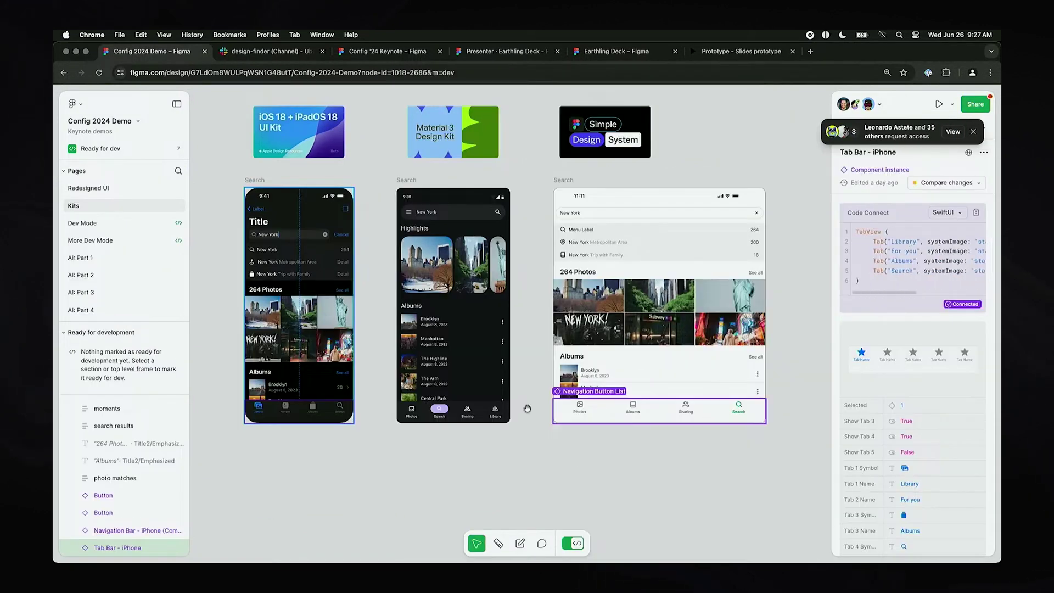
Step: View the Material navigation bar's Code Connect snippet in Dev Mode
left_click(478, 415)
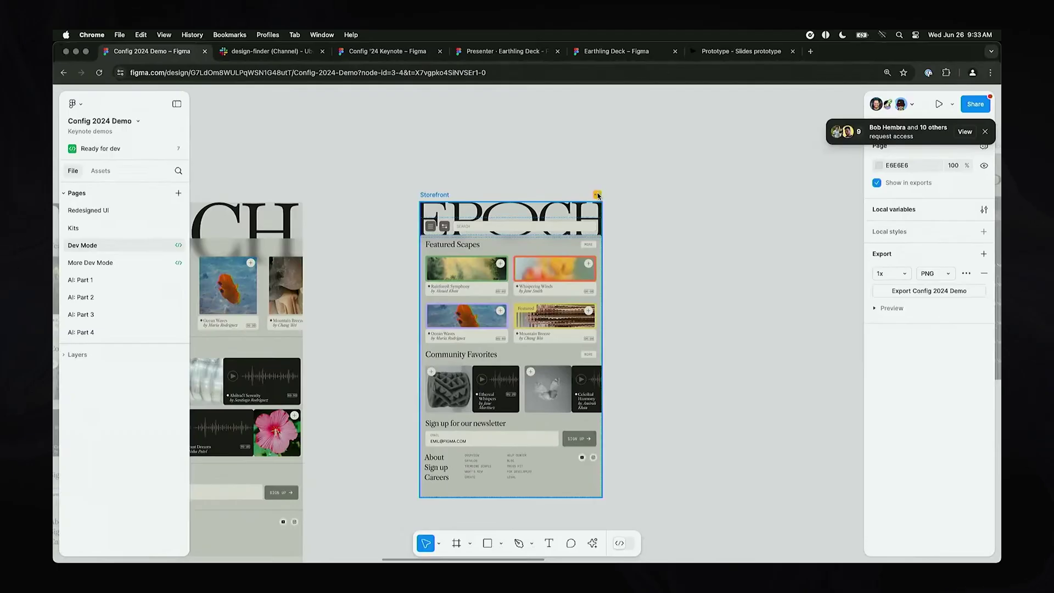
Step: Mark the Storefront frame done with changes, with the note 'Added spacing'
left_click(596, 194)
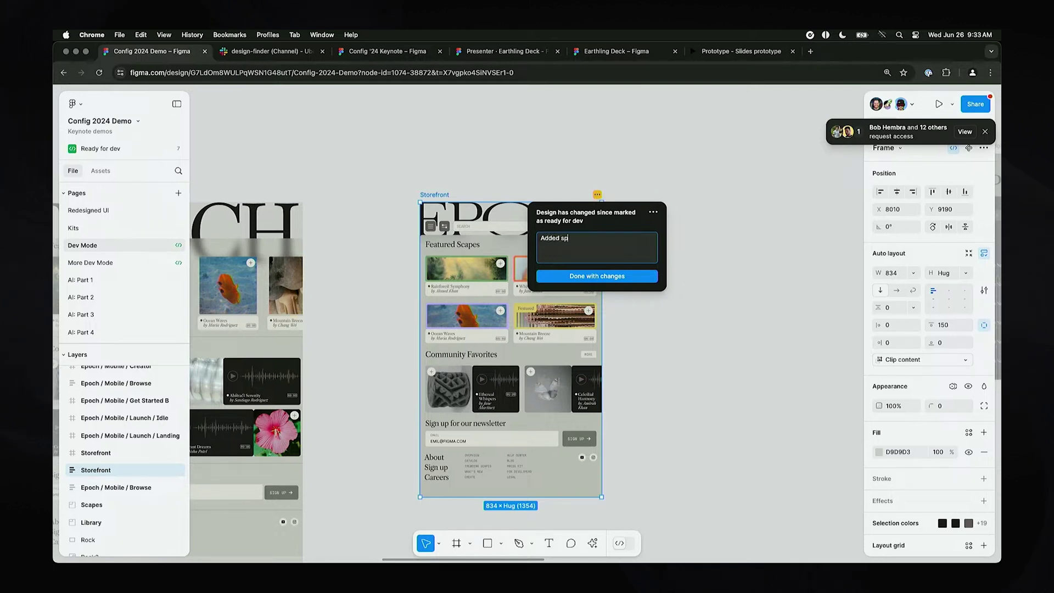
type("ng")
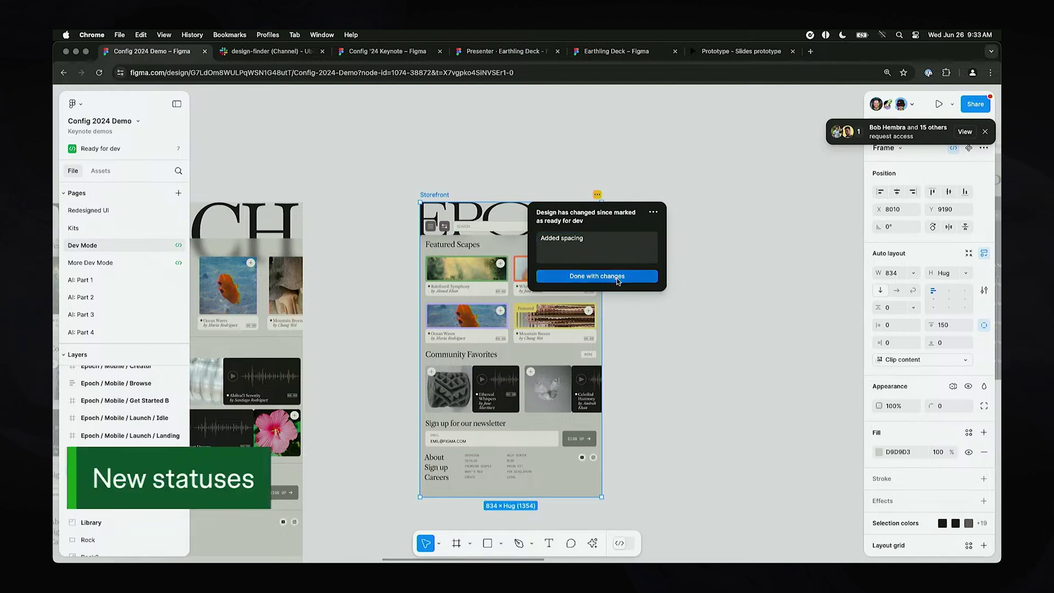
left_click(618, 279)
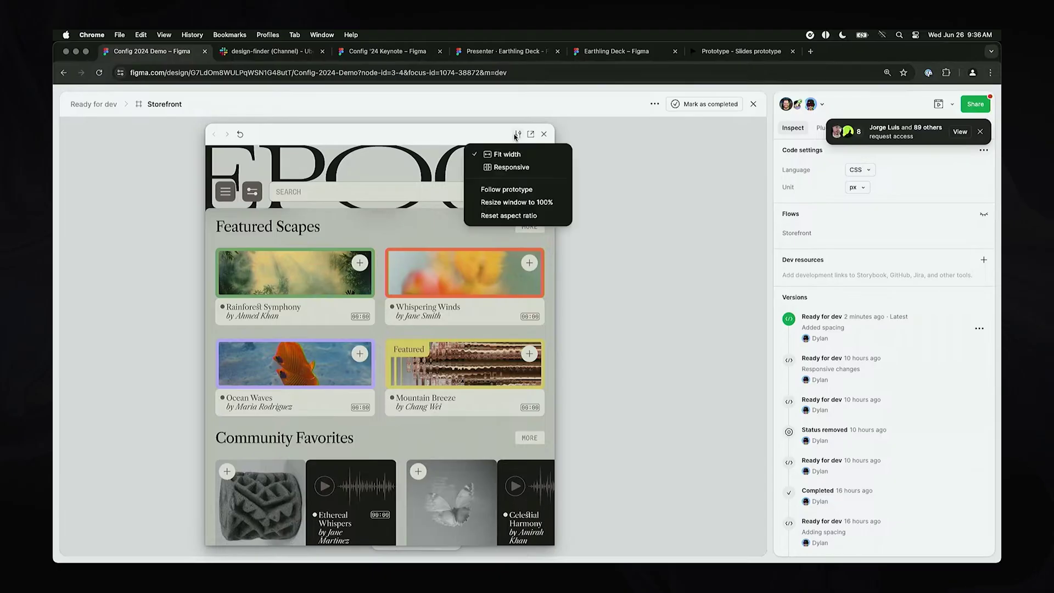
Step: Preview the Storefront responsively at a narrow mobile width, then close the preview
left_click(497, 162)
left_click_drag(555, 176, 631, 184)
left_click(621, 134)
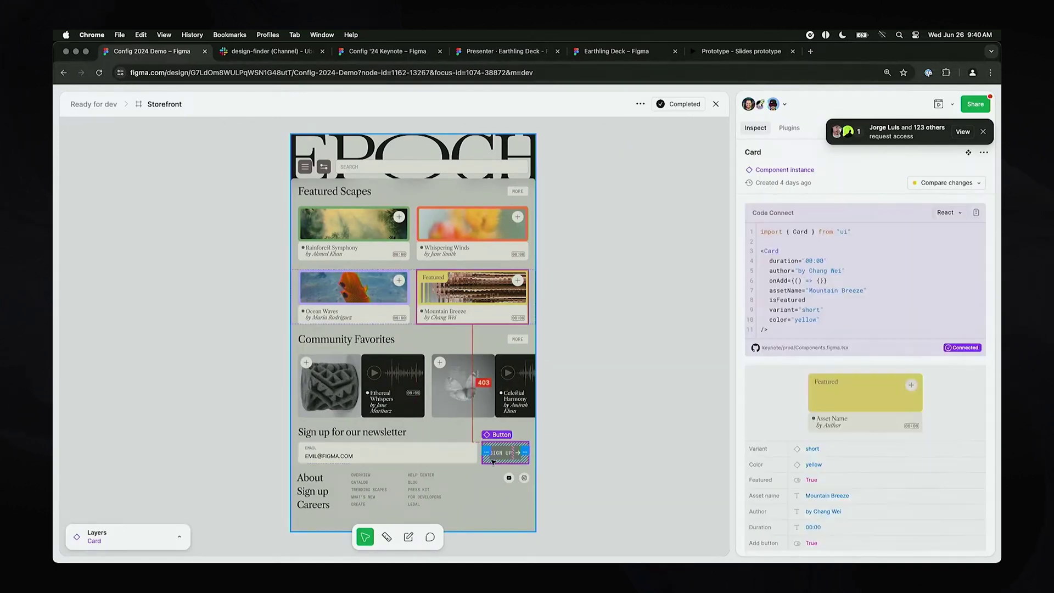
Step: Open the SIGN UP button in the playground, hide its icon, and choose the Secondary variant
left_click(504, 453)
scroll(835, 365, "down", 3)
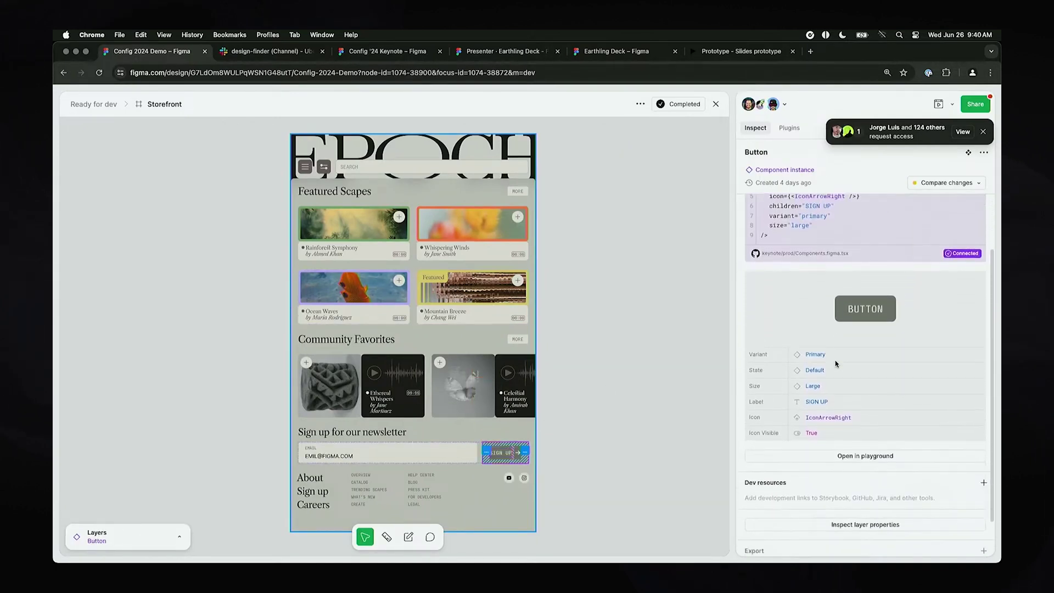
left_click(837, 455)
left_click(704, 285)
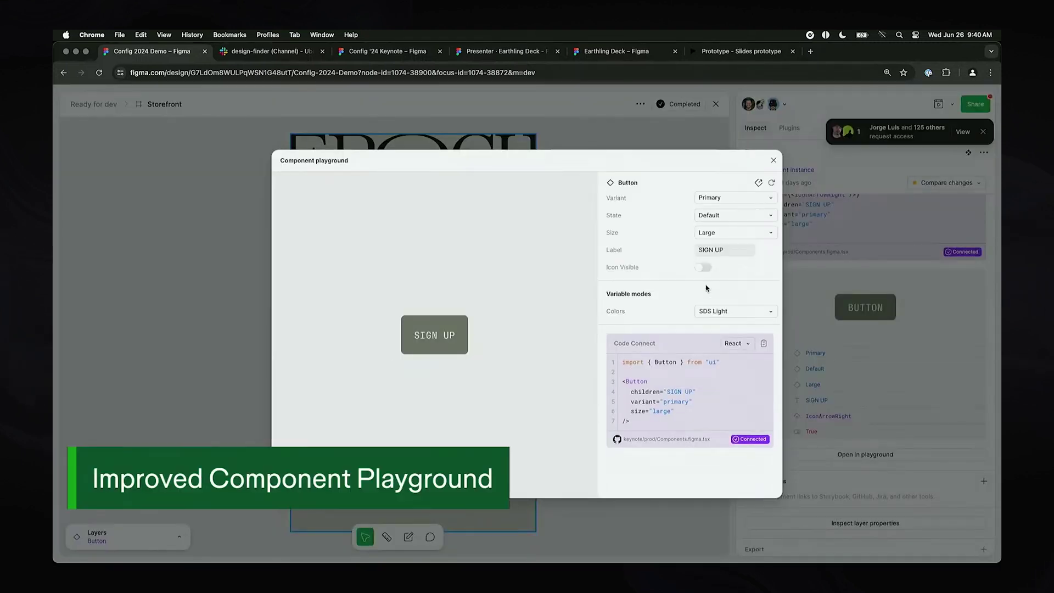
left_click(717, 198)
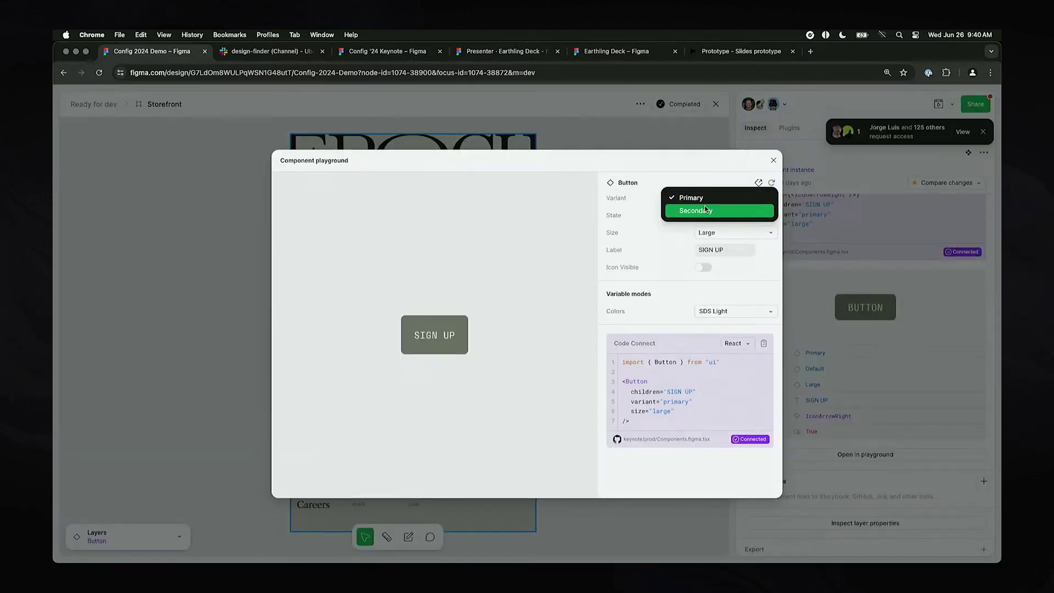
left_click(706, 209)
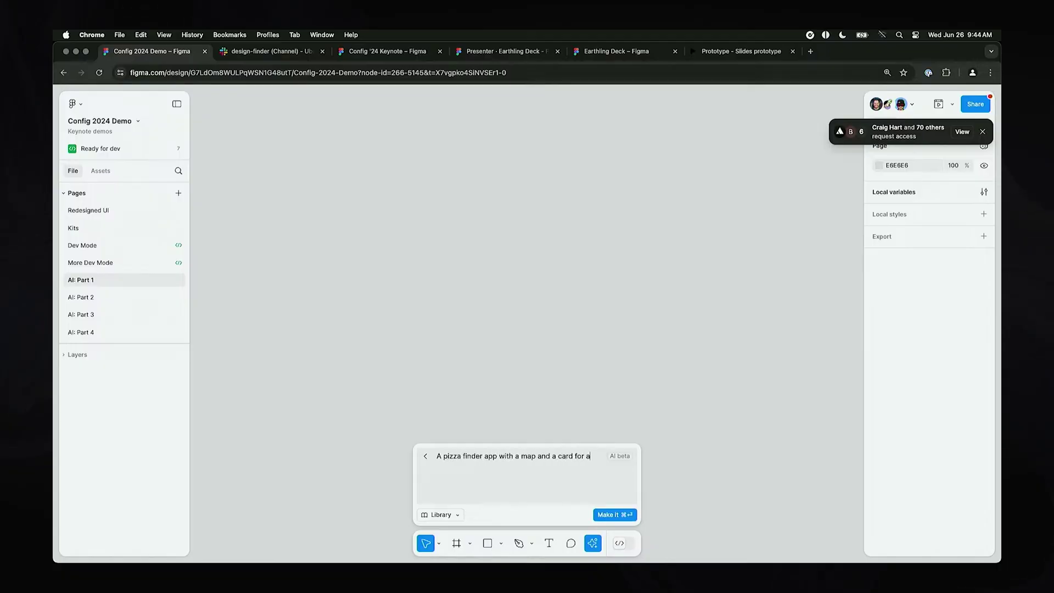
Step: Generate the pizza finder design from the prompt and scroll through the result
left_click(609, 516)
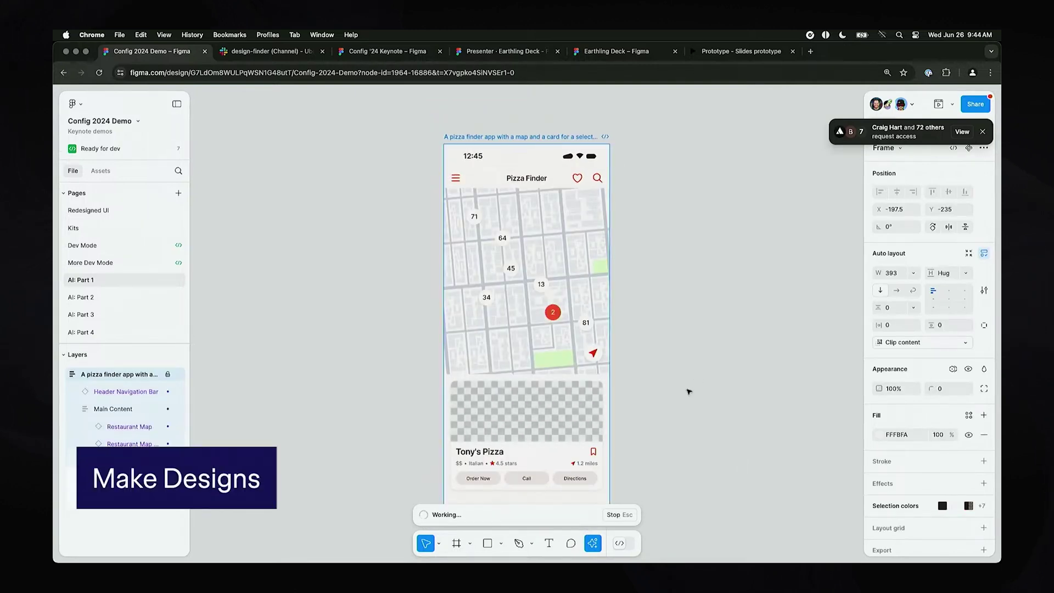
scroll(689, 391, "down", 2)
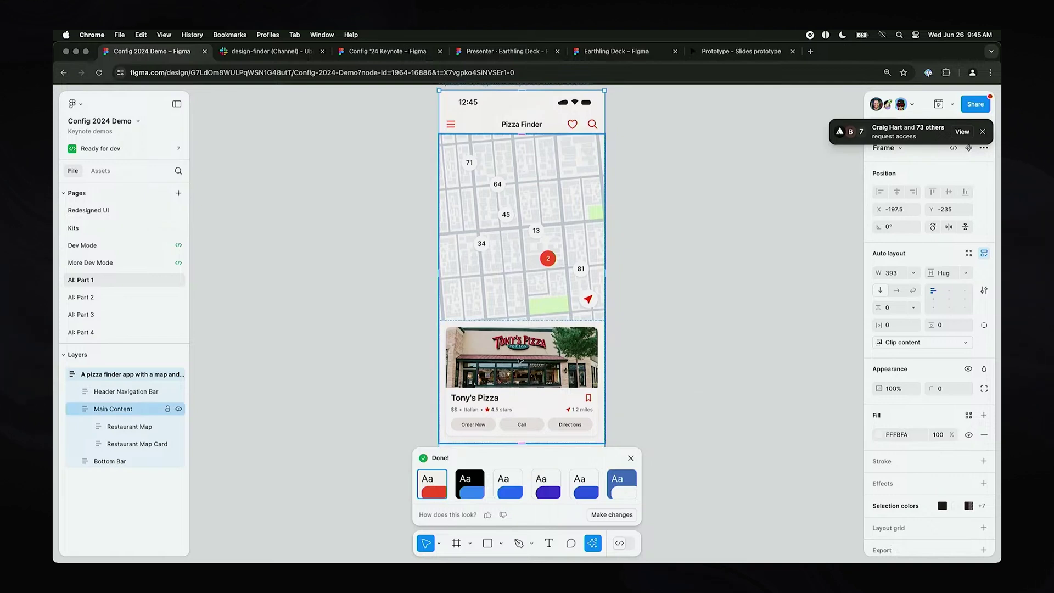
scroll(519, 360, "up", 5)
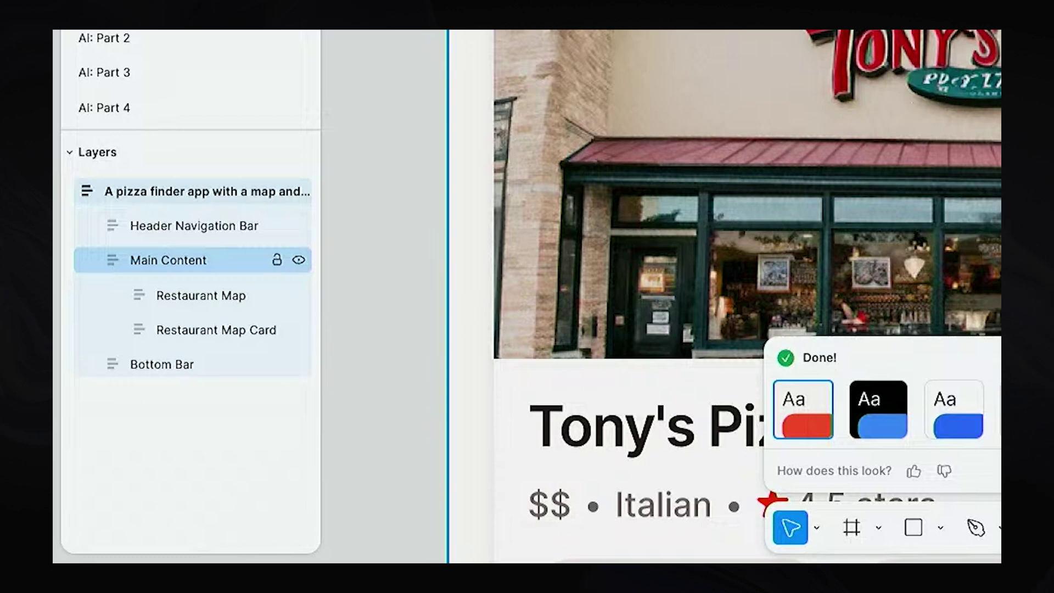
scroll(714, 297, "down", 3)
scroll(713, 296, "down", 5)
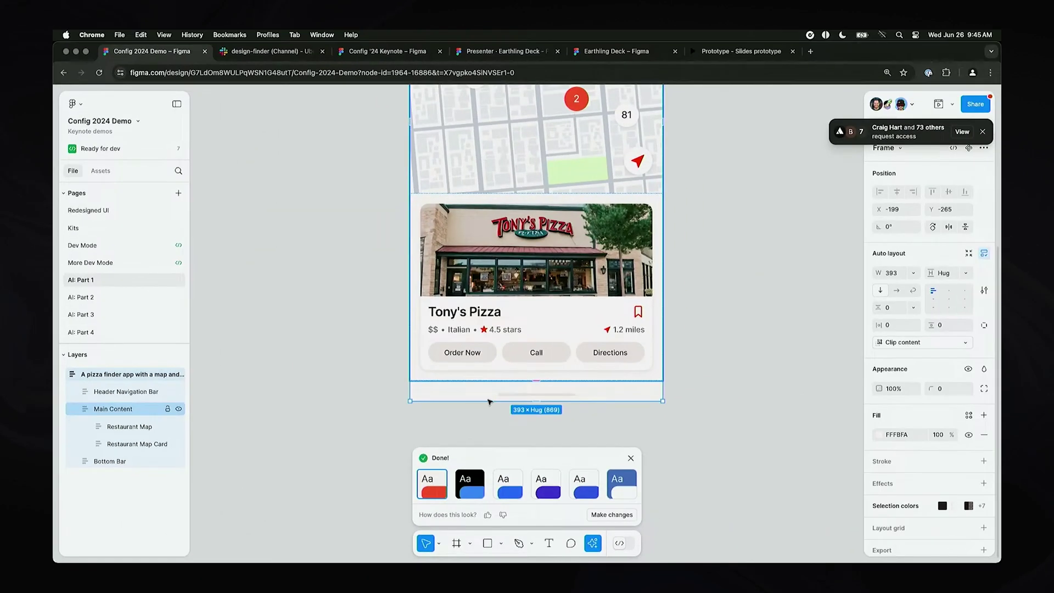
Step: Apply the blue style theme, then recolour with red accents and adjust the card's corner radius
left_click(878, 408)
left_click(954, 409)
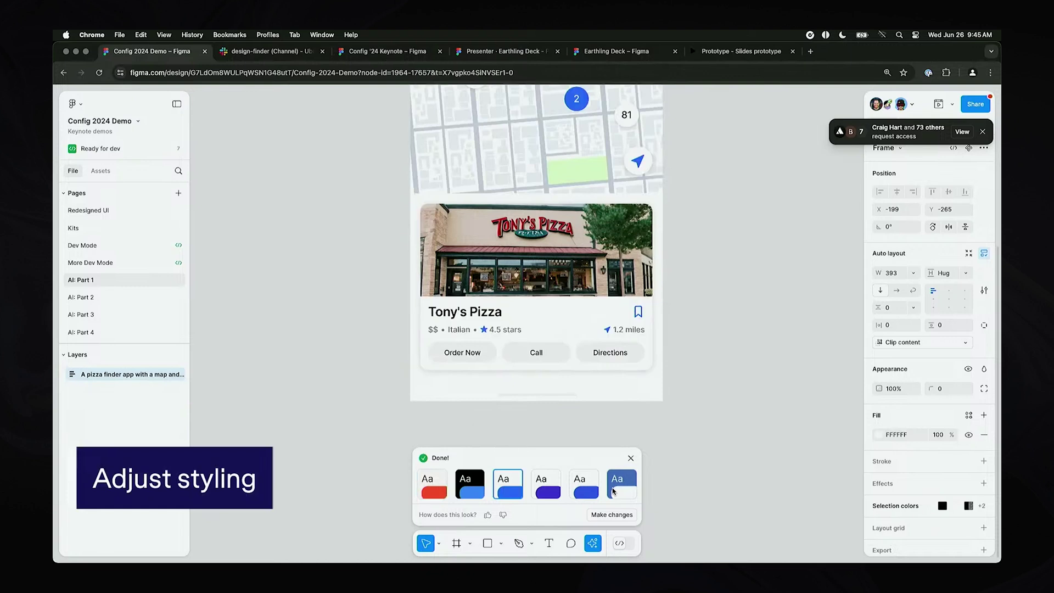
left_click(582, 491)
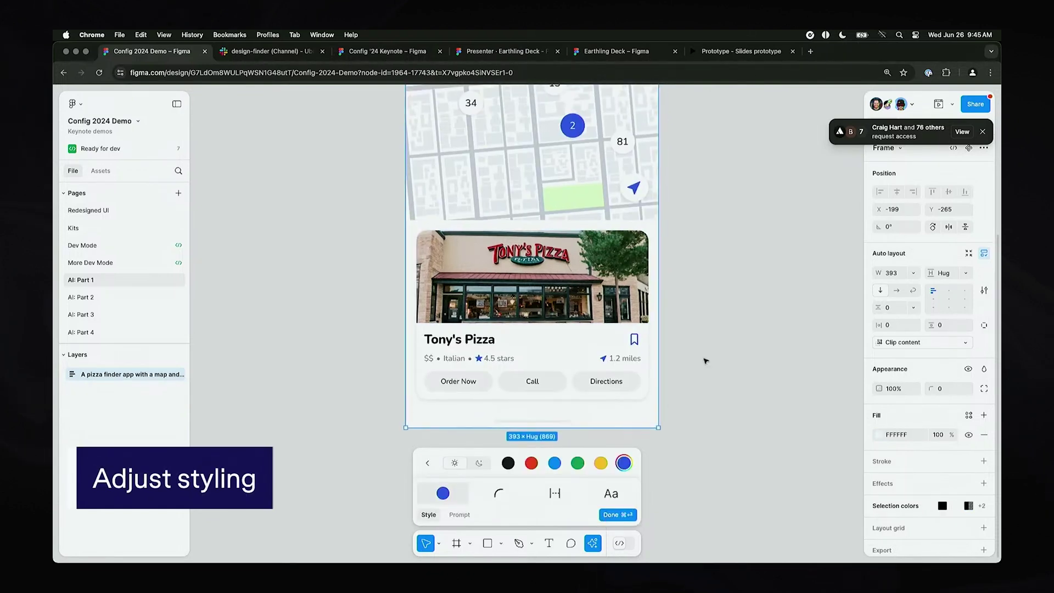
left_click(531, 462)
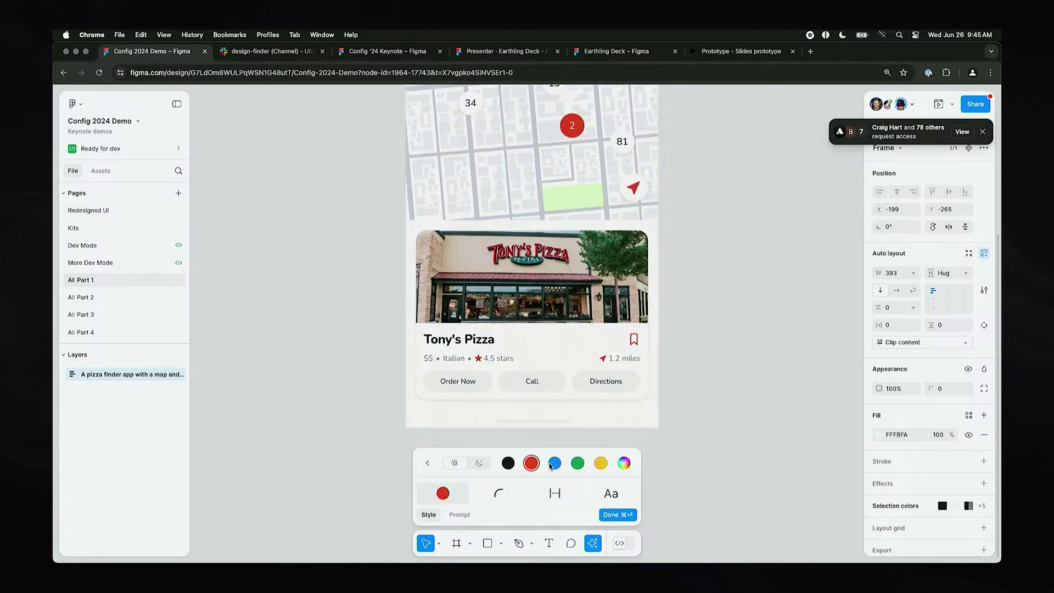
left_click(501, 492)
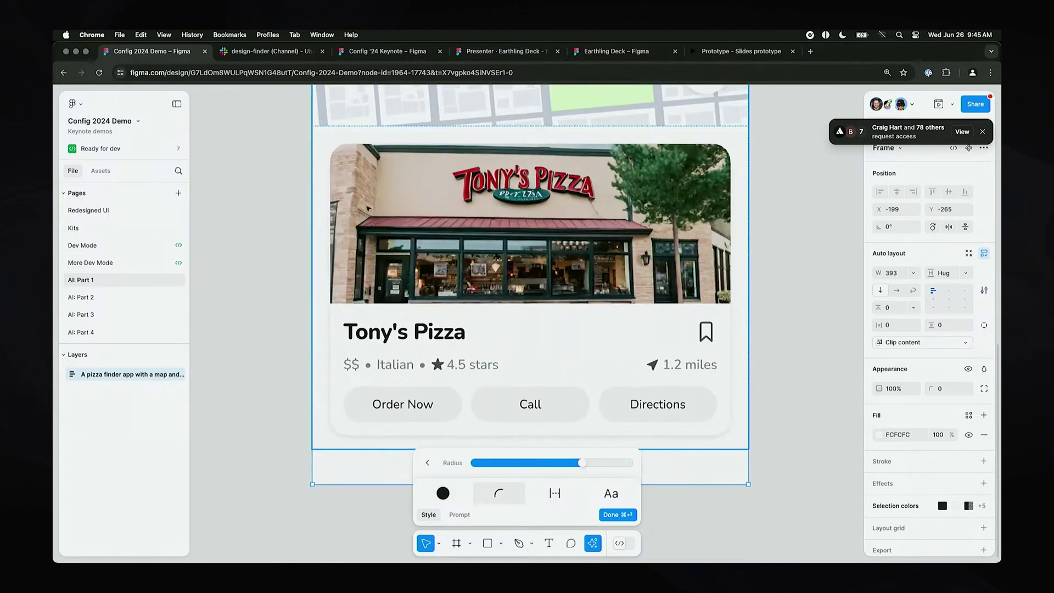
left_click_drag(571, 464, 451, 462)
left_click_drag(525, 462, 624, 463)
left_click(611, 493)
Step: Switch the pizza card's body text to a serif font
left_click(613, 434)
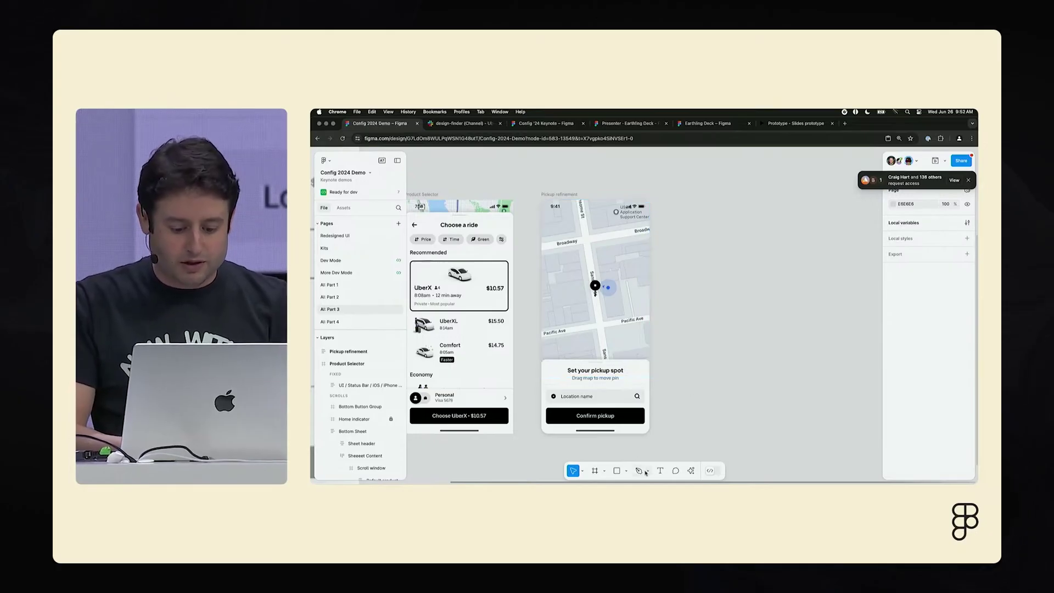
Step: Sketch a circle crossed by four lines beside the map with the Pencil tool
left_click(645, 471)
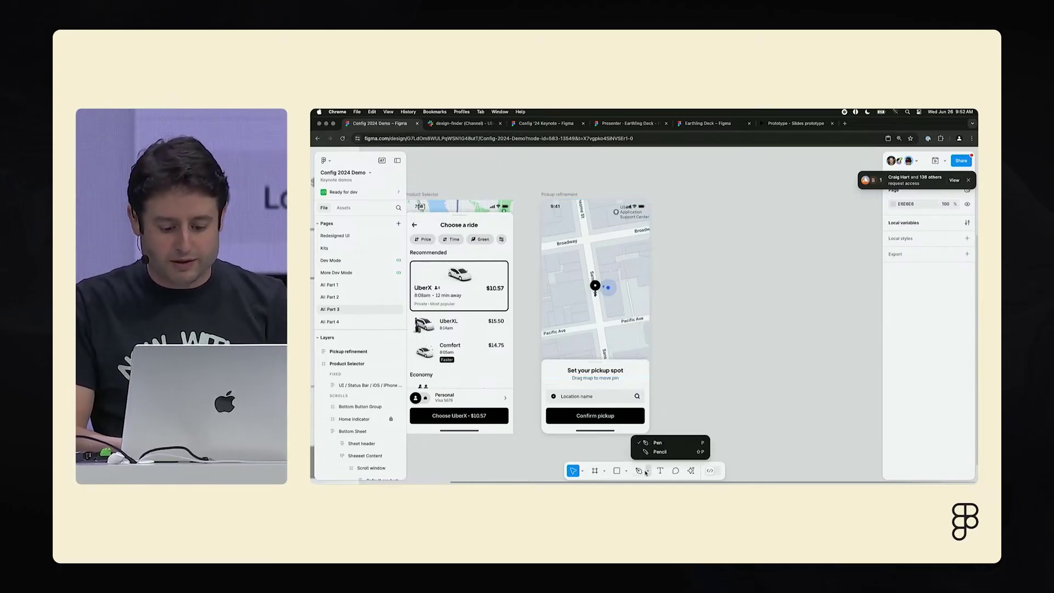
left_click(658, 454)
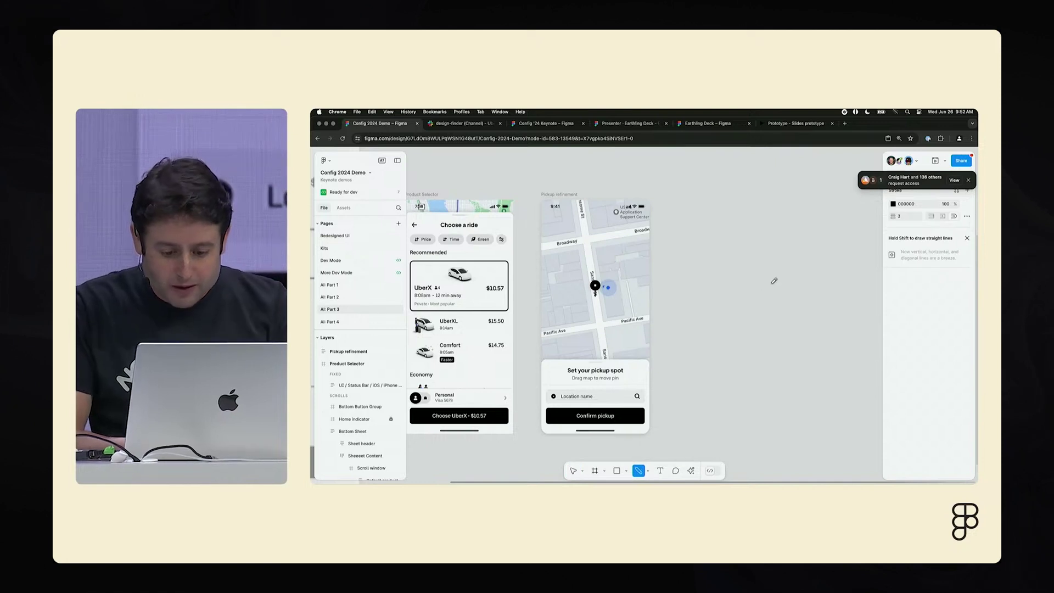
scroll(772, 282, "right", 3)
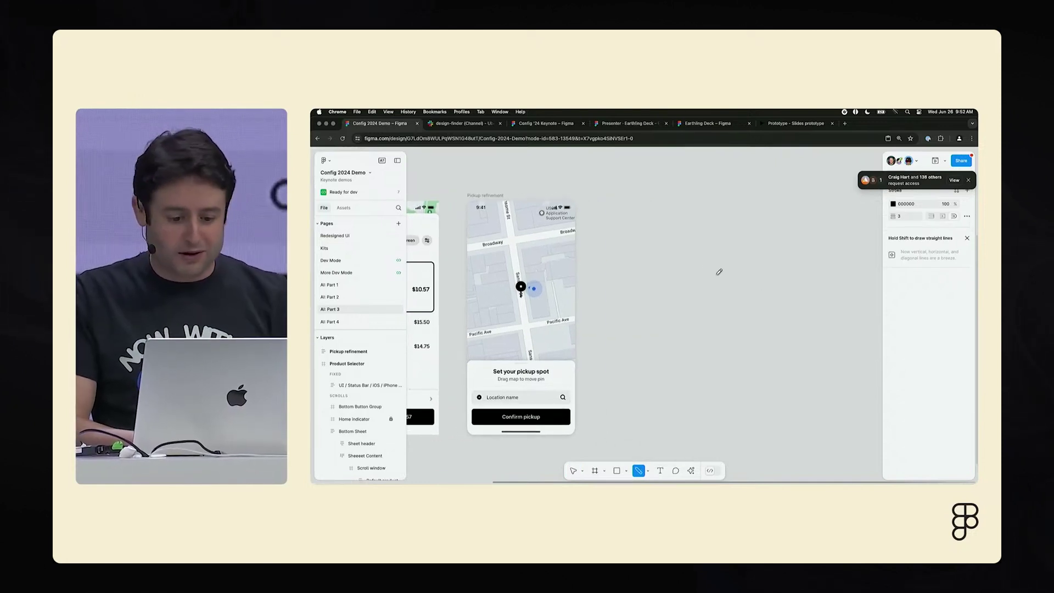
left_click_drag(718, 271, 682, 278)
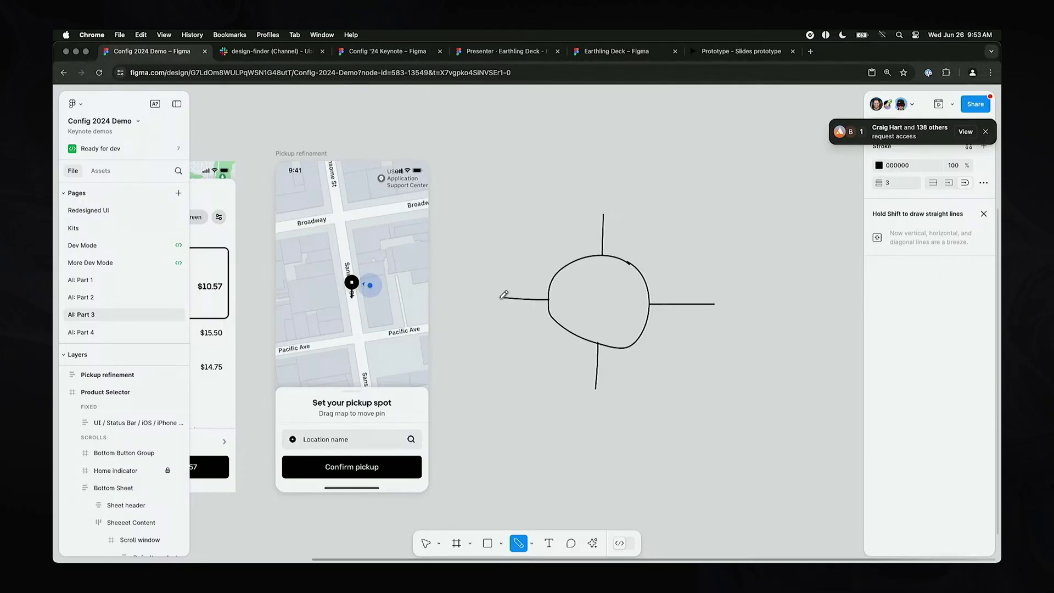
Step: Group the sketch strokes and search for similar designs, filtered to Components
left_click_drag(504, 294, 499, 298)
key("v")
left_click_drag(498, 212, 714, 388)
key("super+g")
key("super+k")
left_click(531, 405)
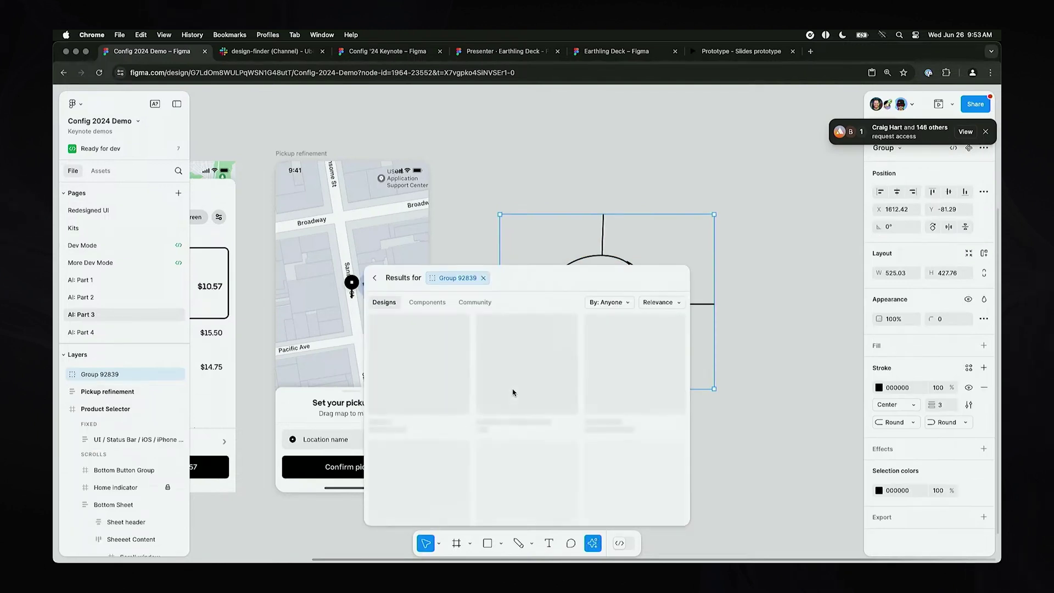
left_click(427, 303)
Step: Place the matching icon, remove the chef photo's background, and auto-rename the recipe layers
left_click_drag(393, 338, 490, 195)
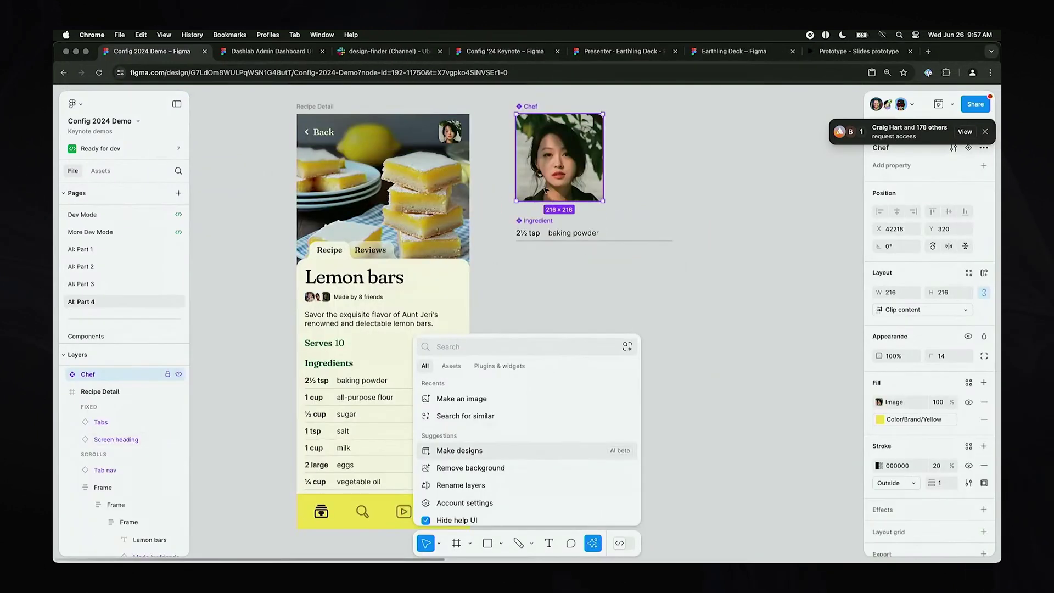
left_click(483, 468)
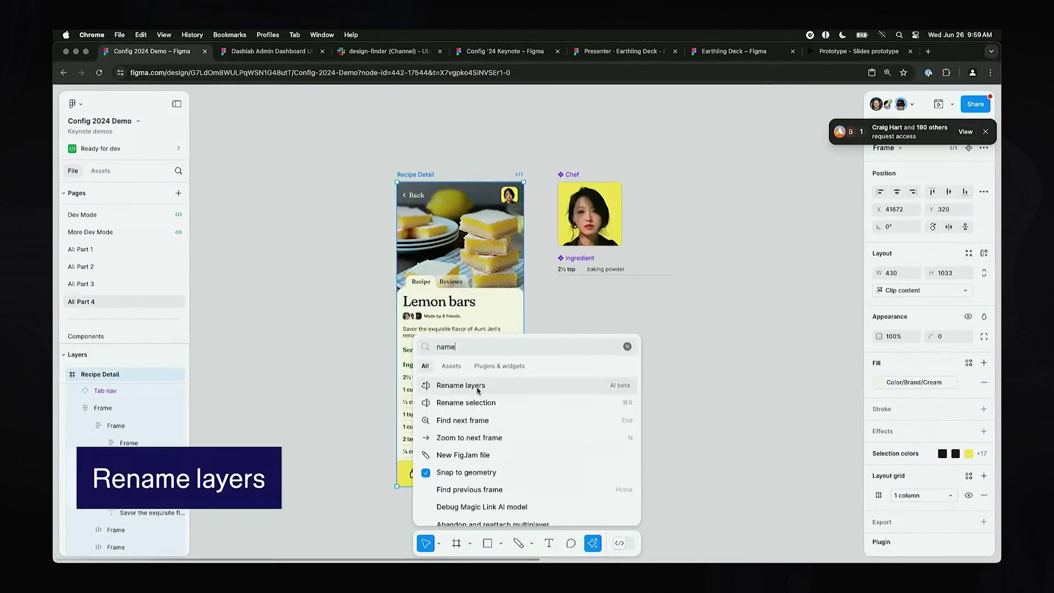
left_click(478, 384)
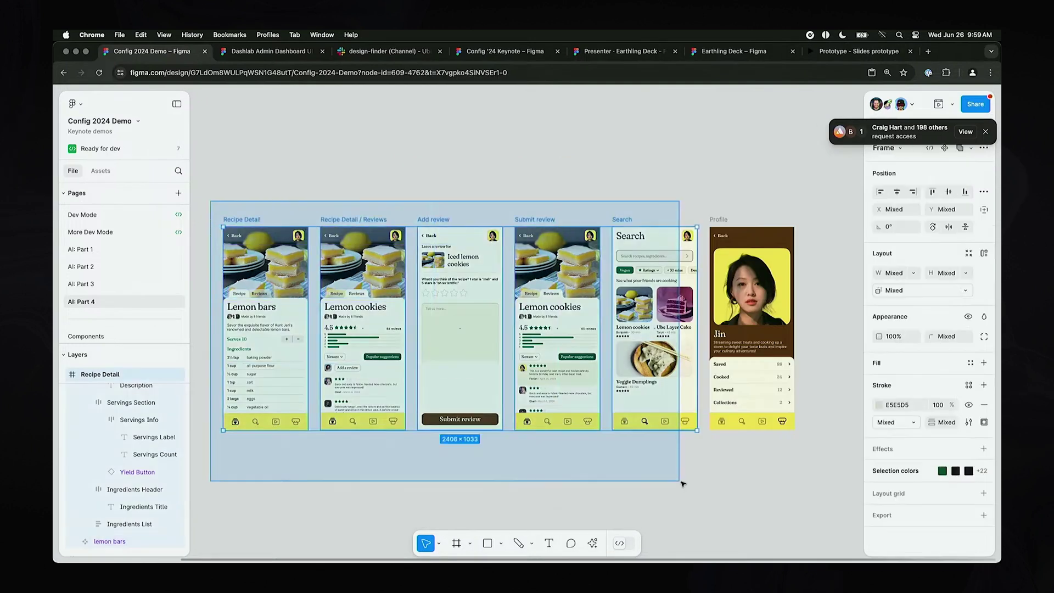
Step: Turn the six recipe screens into a prototype with Make prototype and open the preview
left_click(592, 545)
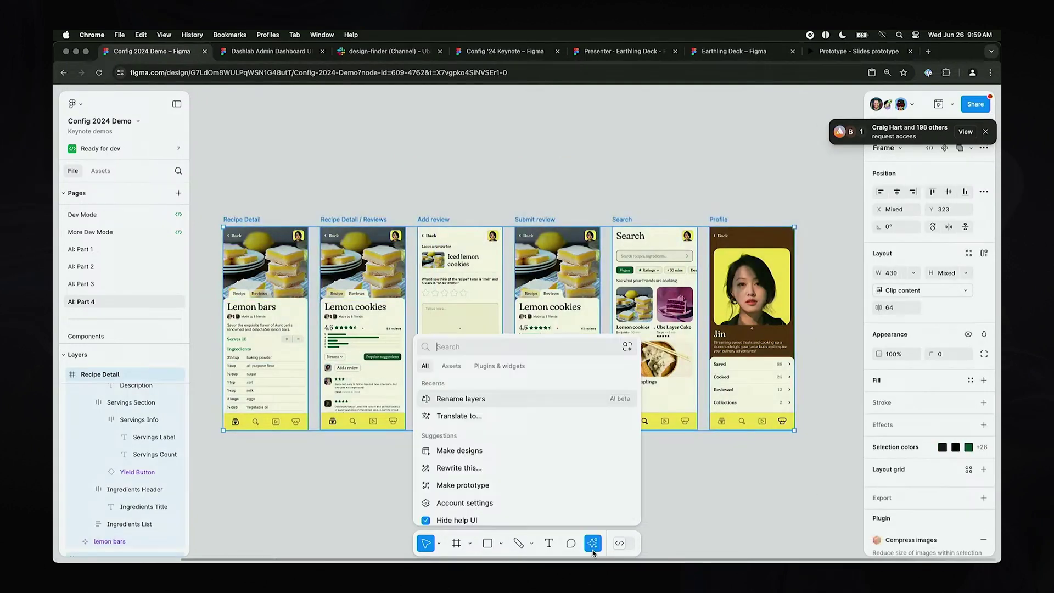
left_click(527, 489)
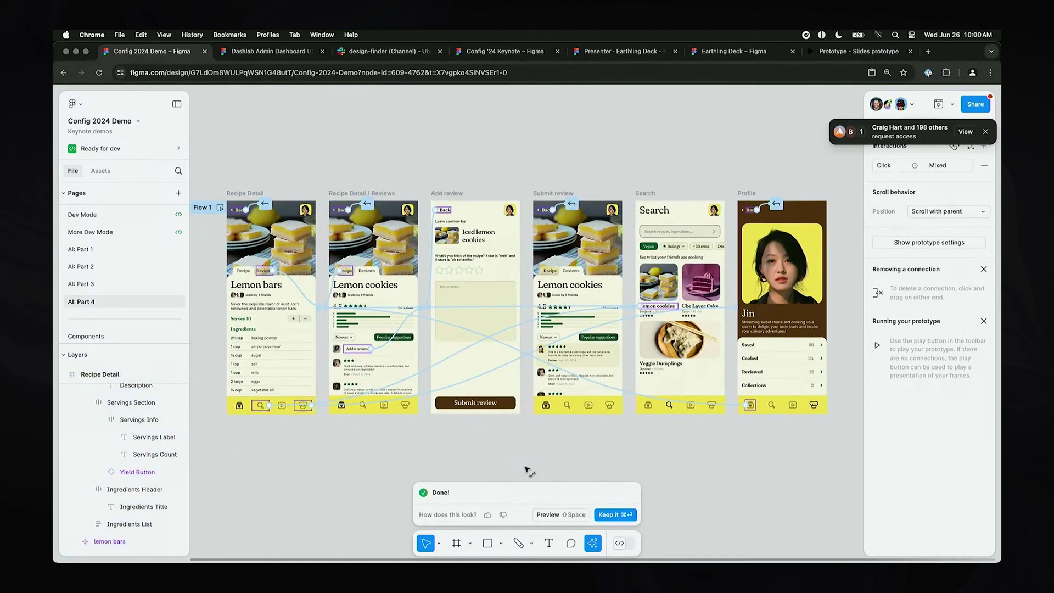
left_click(574, 515)
Step: Click through the prototype from the Search screen to the Profile screen
left_click(267, 531)
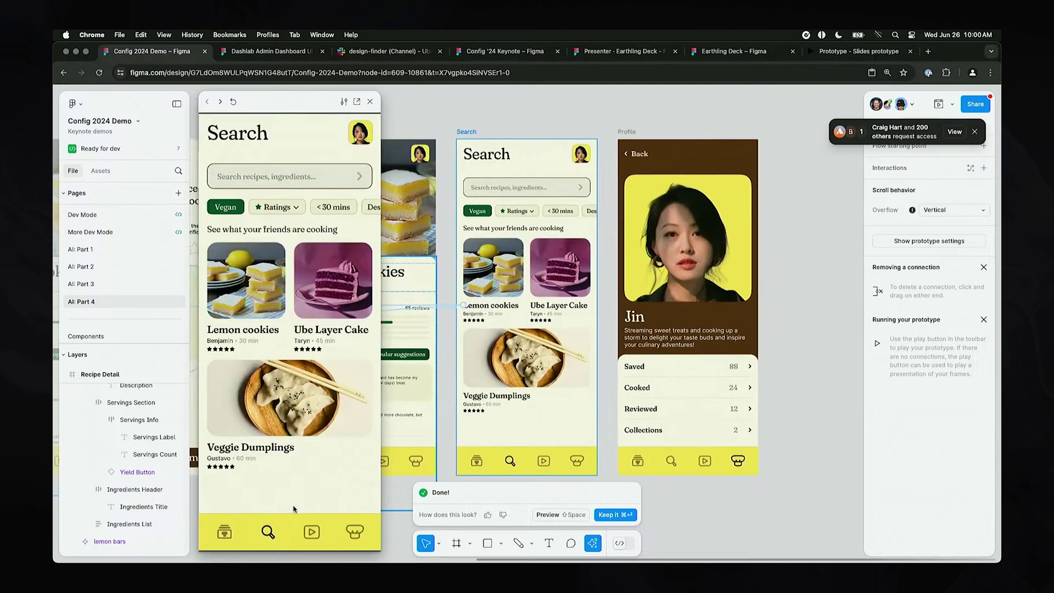
left_click(264, 332)
left_click(262, 366)
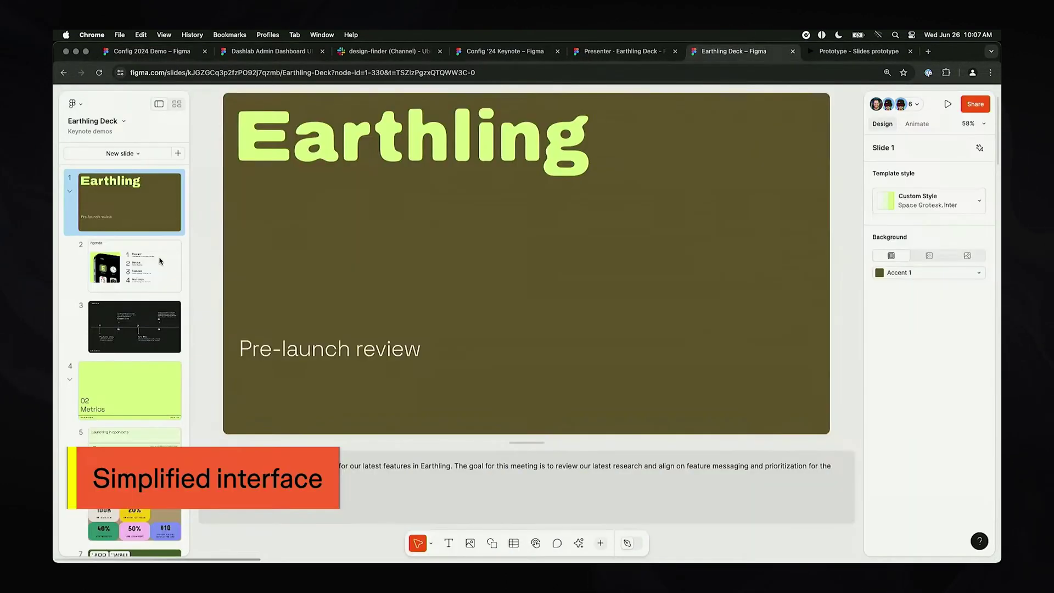
Step: Set the Agenda slide's background to black using the swatch and custom picker, then view slides as a grid
left_click(161, 261)
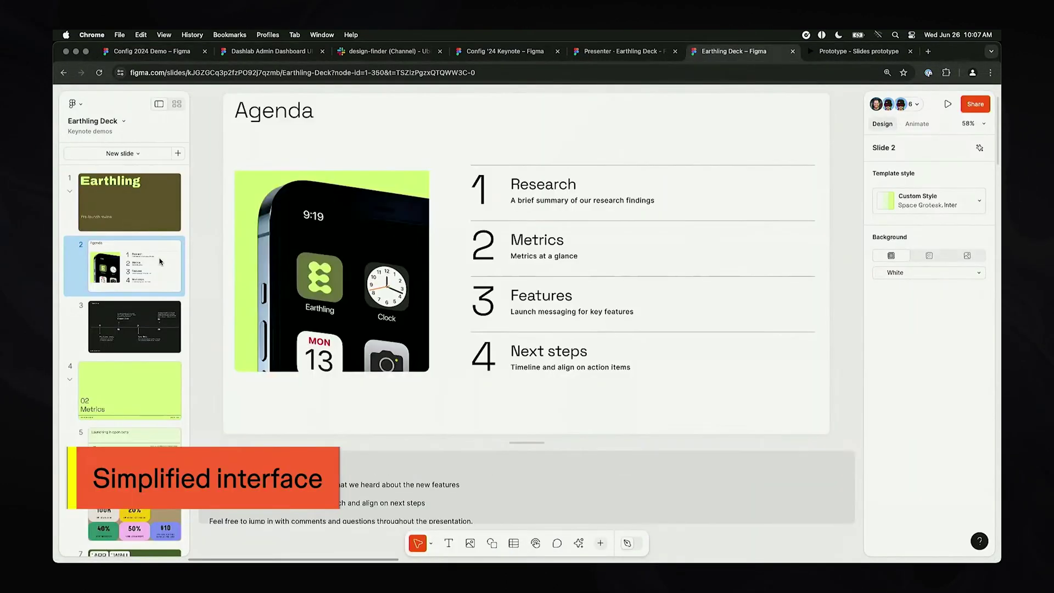
left_click(900, 274)
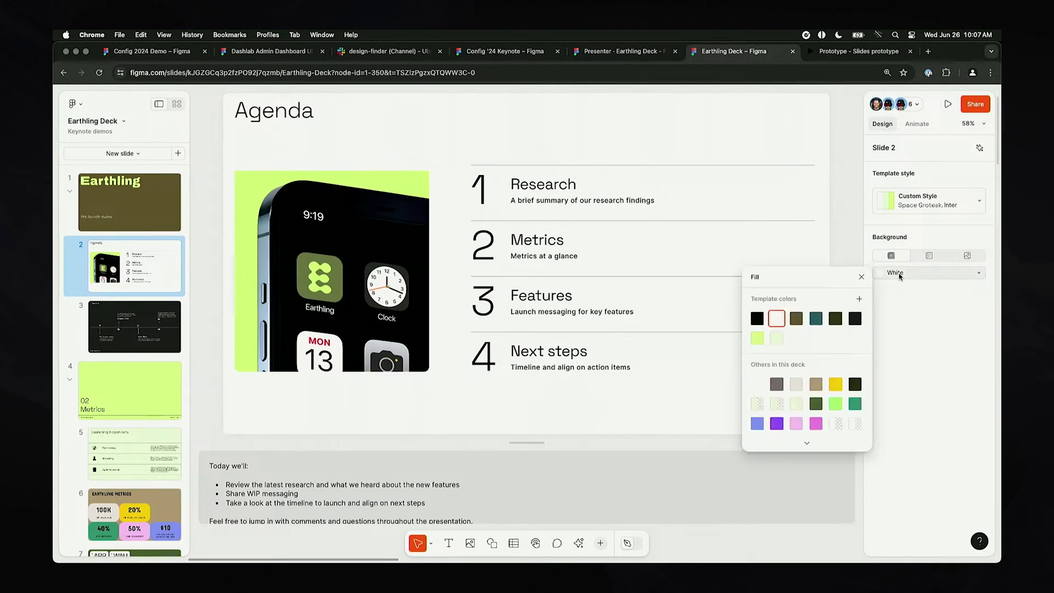
left_click(758, 318)
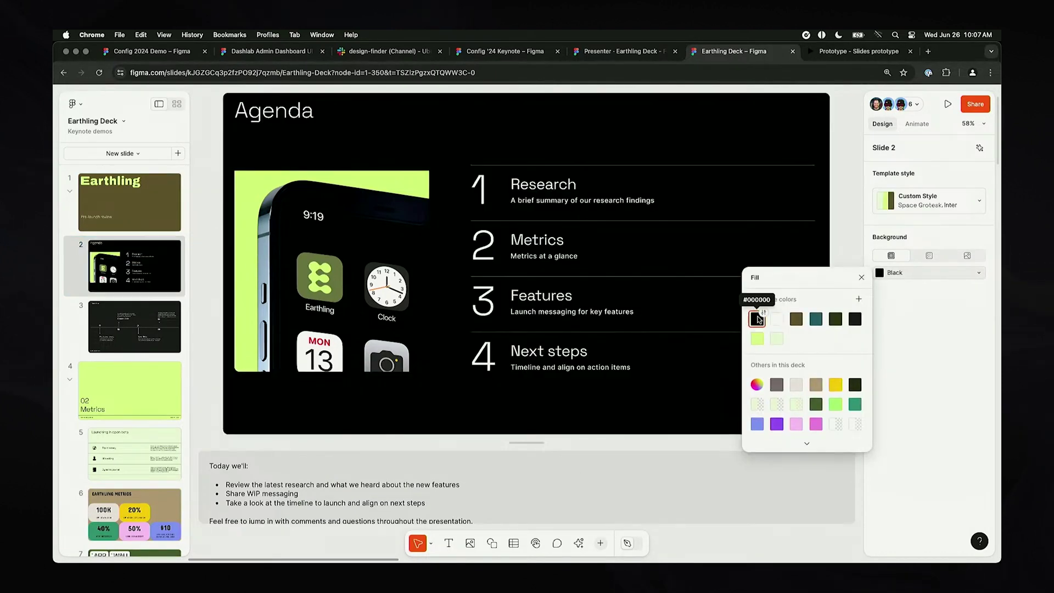
left_click(757, 384)
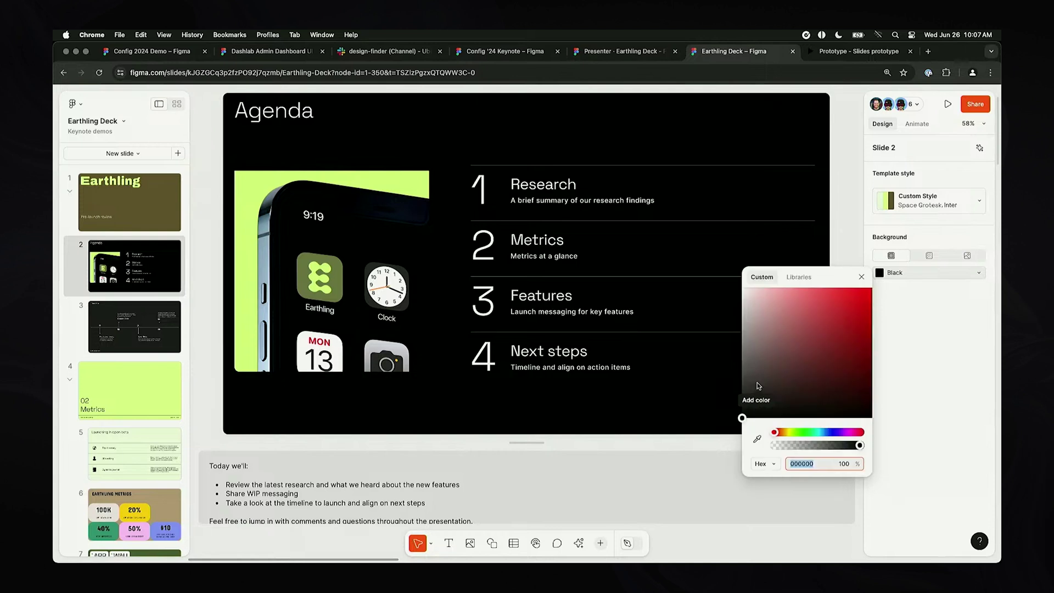
left_click_drag(758, 386, 728, 437)
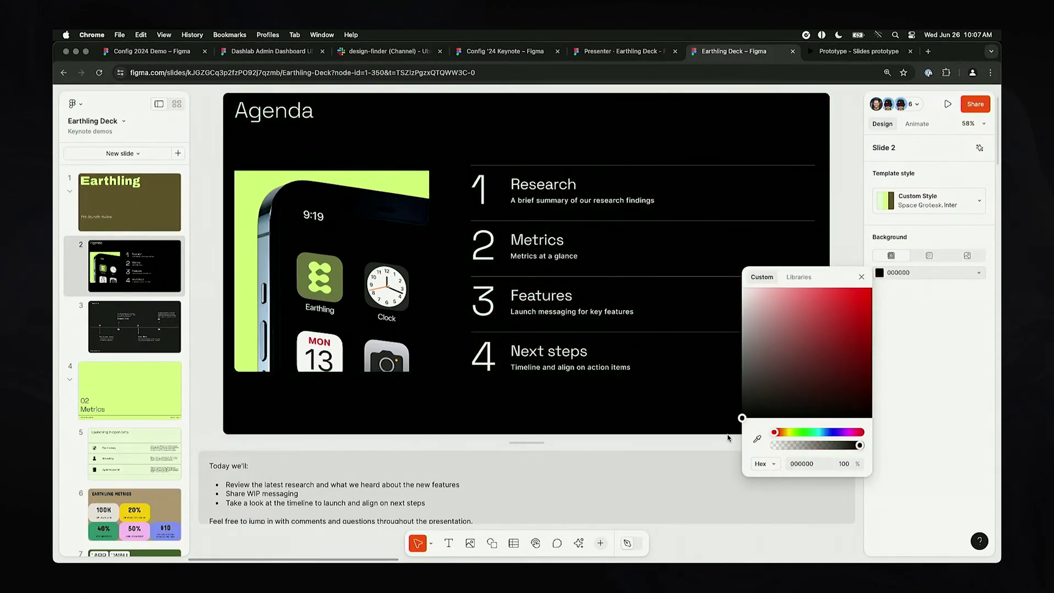
left_click(176, 104)
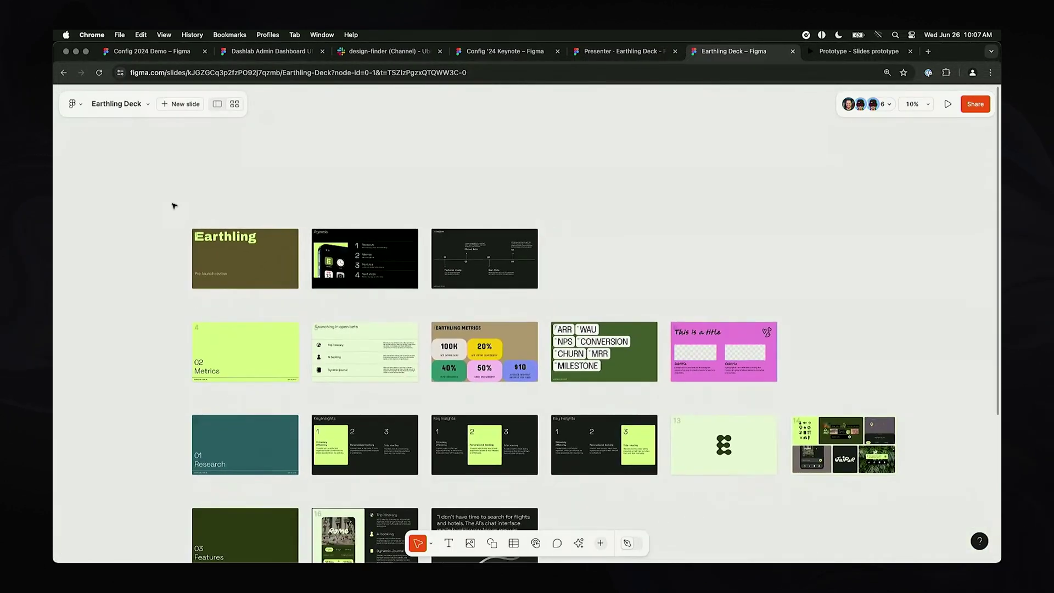
Step: In the slide grid, move the Research row above Metrics, leaving slide 11 in place
scroll(174, 206, "down", 4)
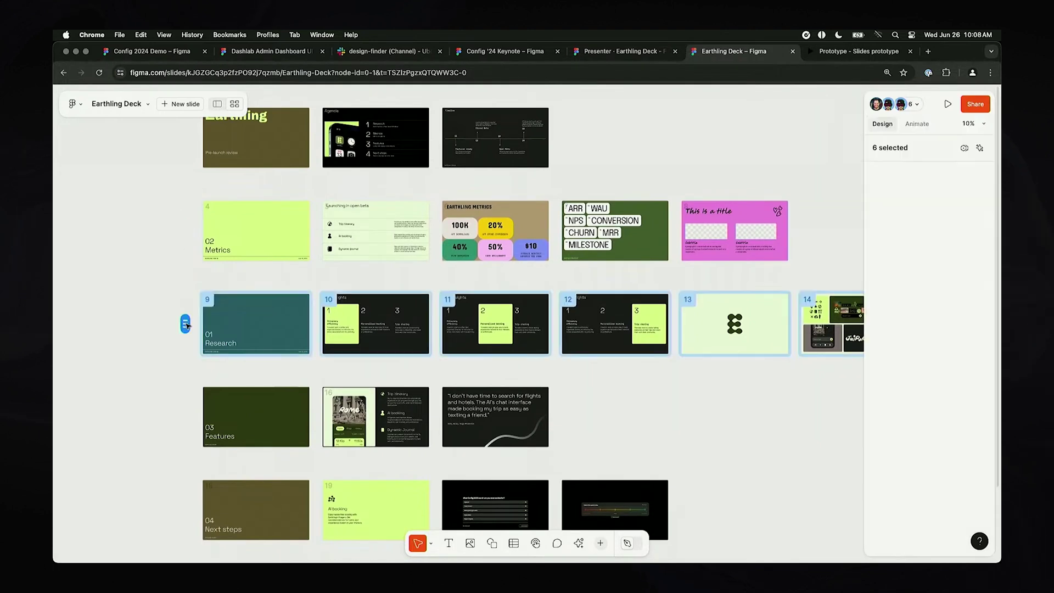
left_click_drag(188, 320, 187, 228)
mouse_move(329, 325)
left_mouse_down()
mouse_move(431, 324)
mouse_move(341, 323)
left_mouse_up()
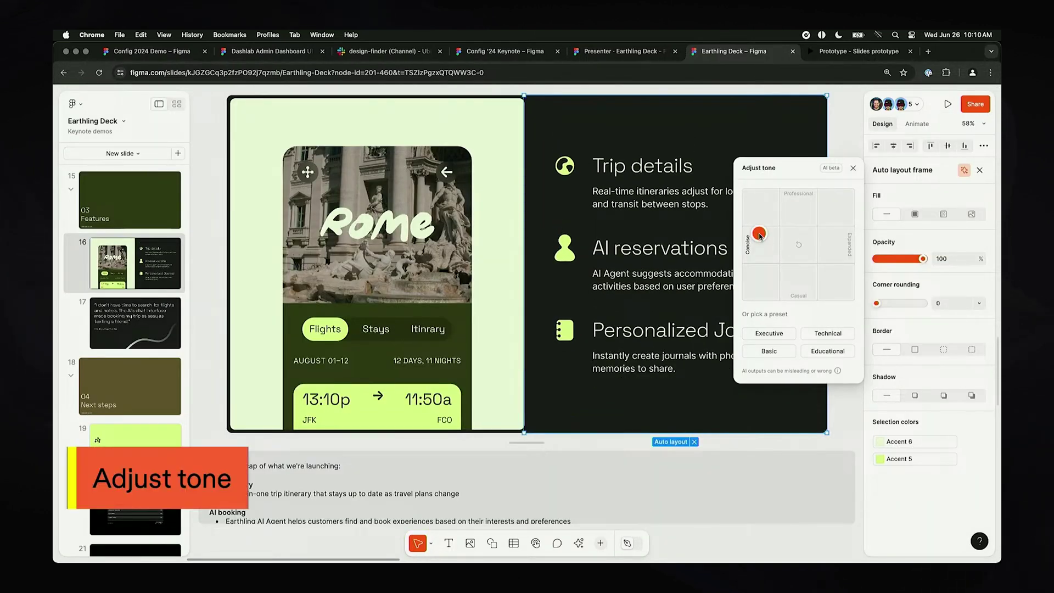
Step: Correct the Rome card's tab label from 'Itinrary' to 'Itinerary'
left_click(433, 329)
double_click(442, 329)
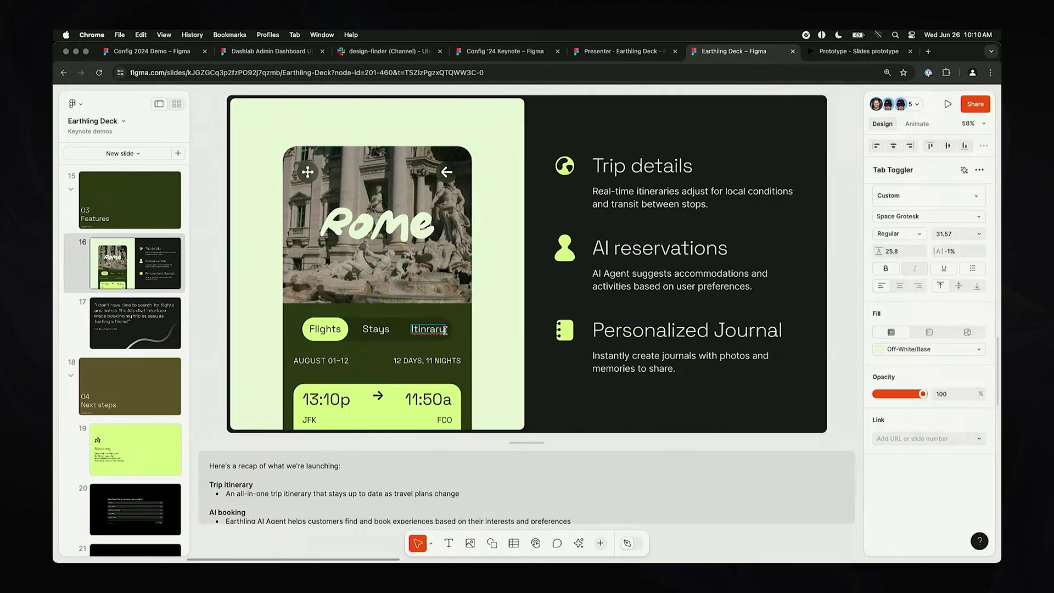
type("e")
Step: Widen the Rome image card on slide 16 and select the slide's right half
left_click(434, 274)
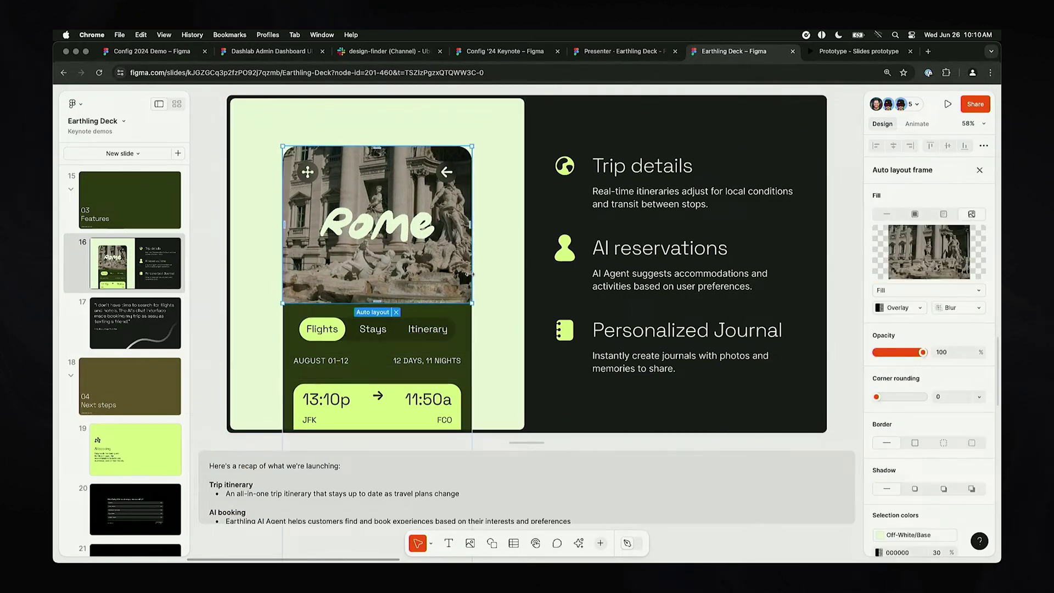
left_click_drag(470, 273, 487, 274)
left_click(542, 295)
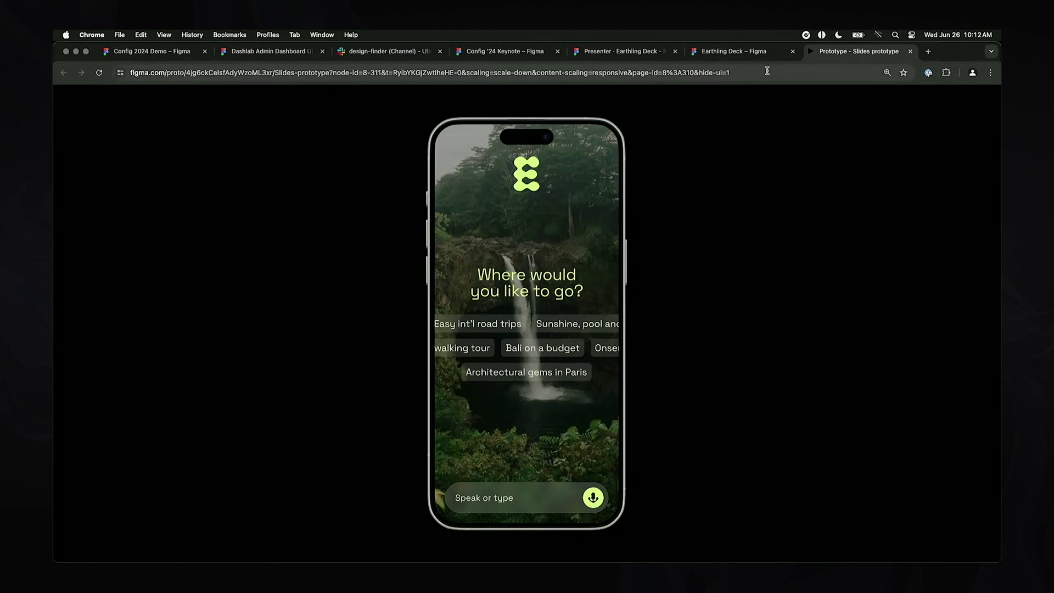
key("ctrl+l")
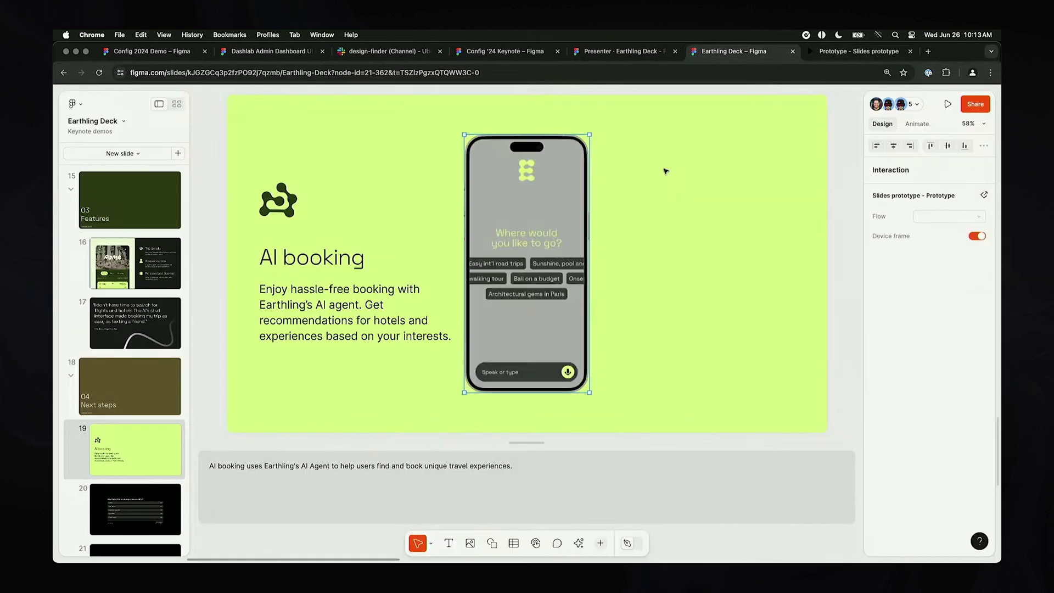
Step: Centre the phone prototype on the AI booking slide, present the deck, and advance the embedded prototype
left_click(613, 177)
left_click_drag(570, 180, 666, 180)
left_click(948, 104)
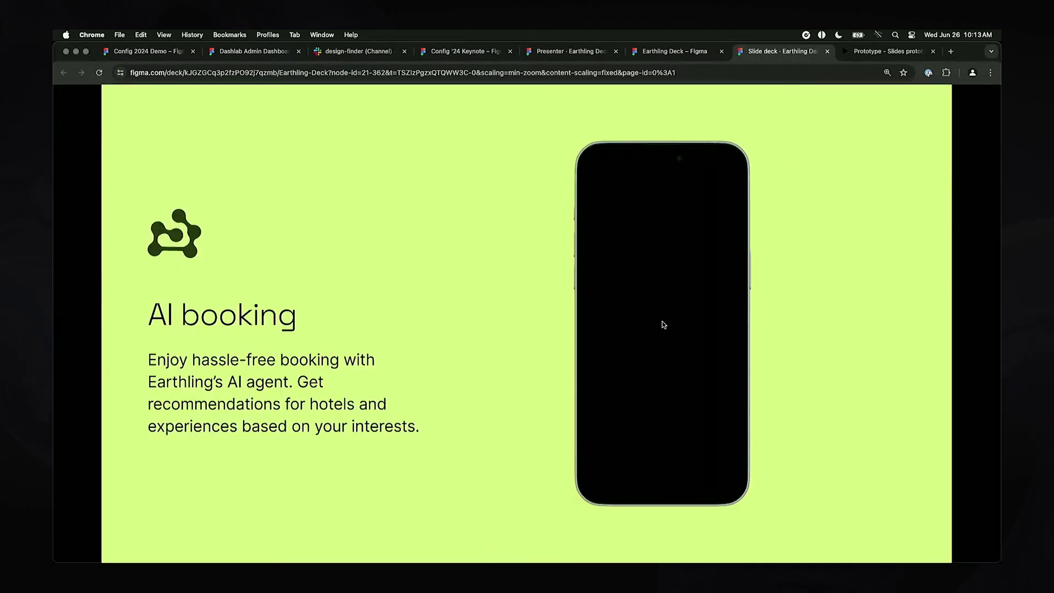
left_click(609, 479)
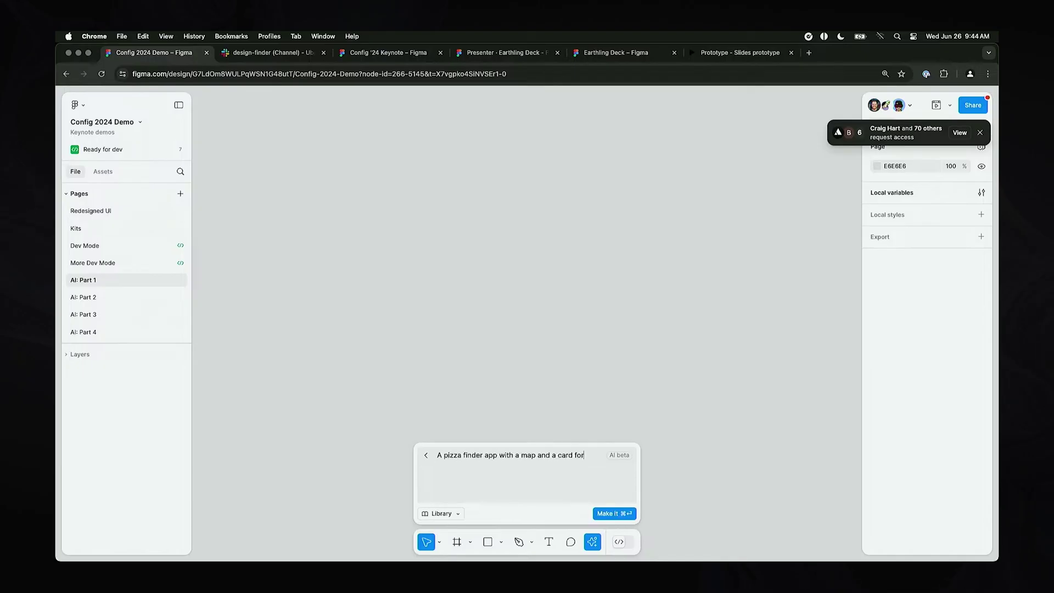
Step: Generate the pizza finder design, remove the chef photo's background, and visually search for designs like the sketch
key("Return")
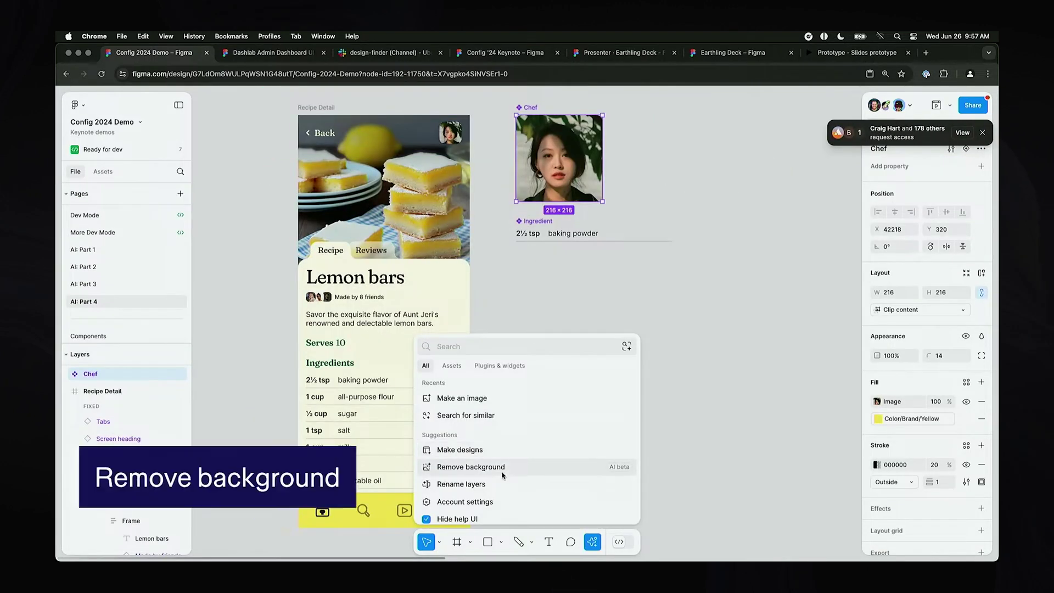
left_click(503, 474)
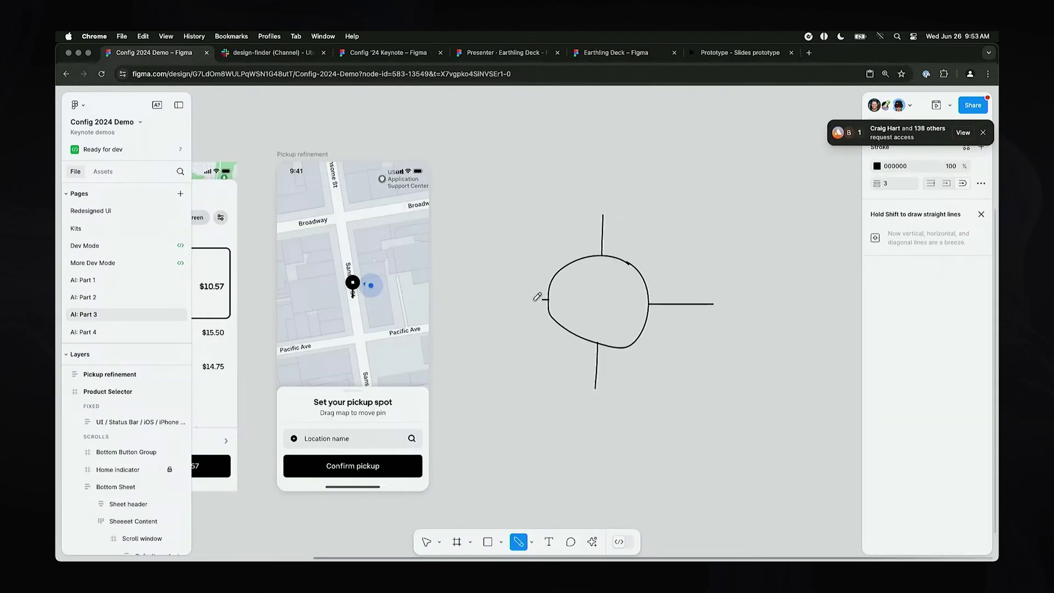
left_click_drag(497, 207, 681, 351)
left_click(597, 541)
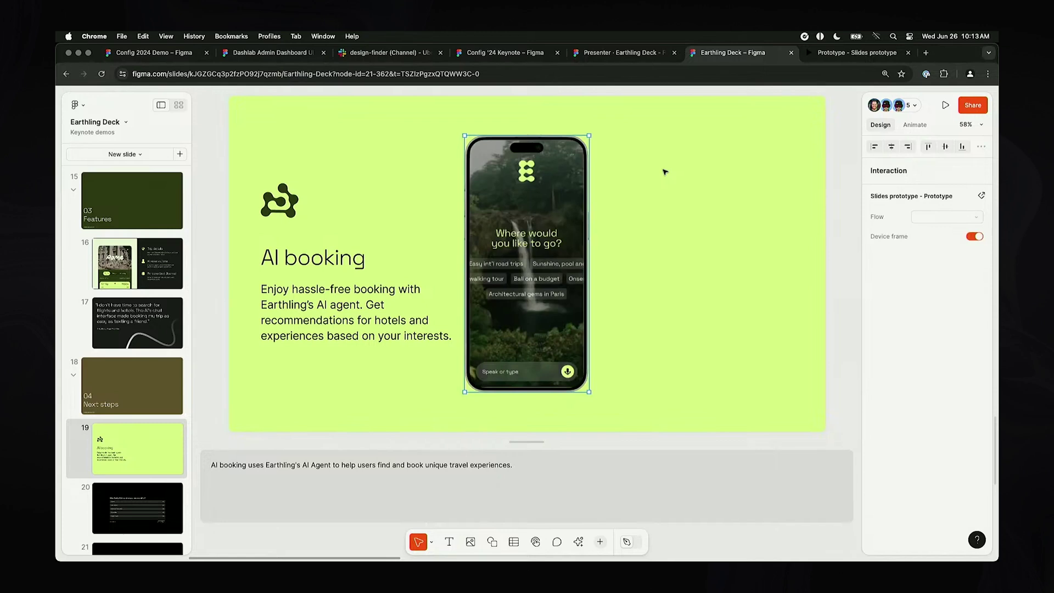
left_click_drag(569, 180, 663, 178)
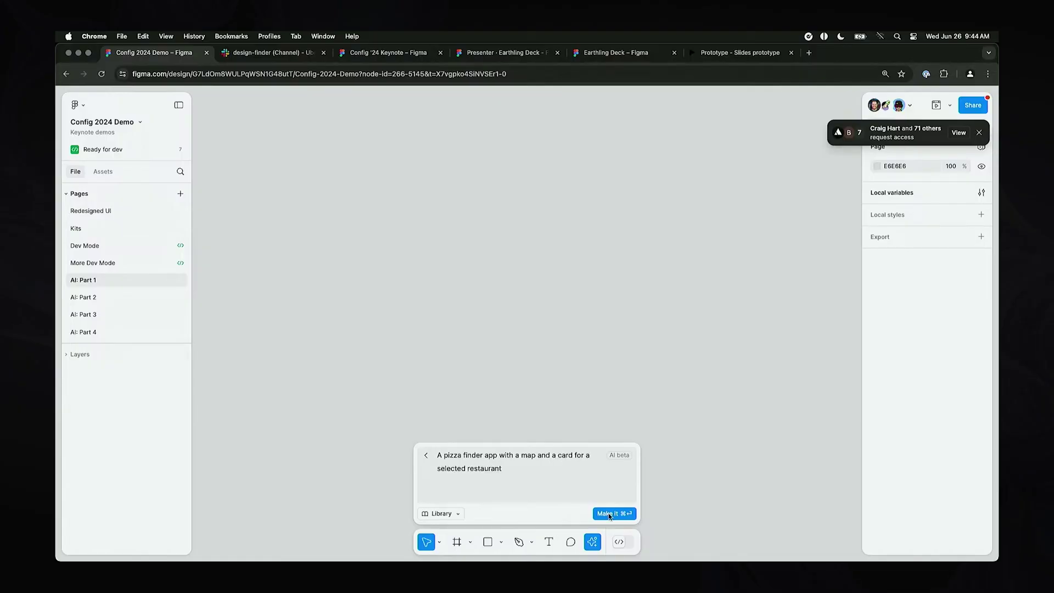
Step: Generate the pizza finder design, apply the blue style, and restyle its corner radius and serif font
left_click(609, 512)
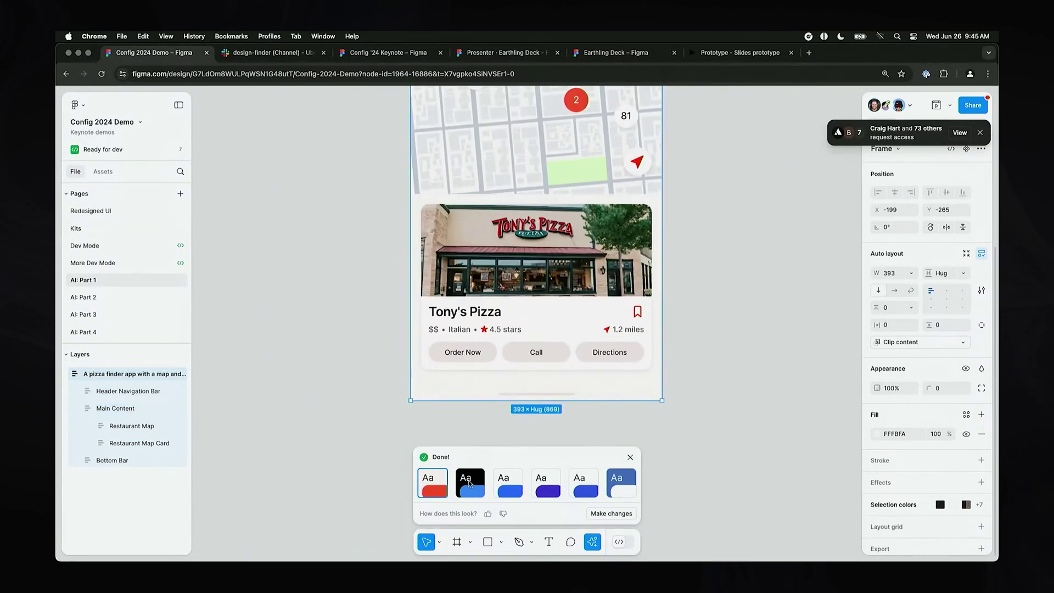
left_click(584, 482)
left_click(598, 512)
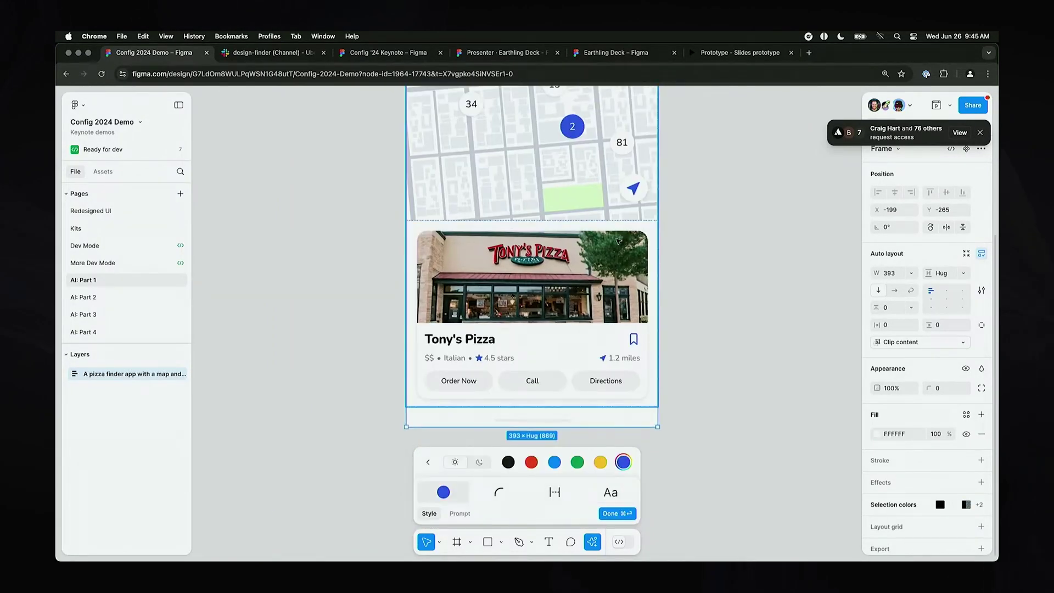
left_click(498, 492)
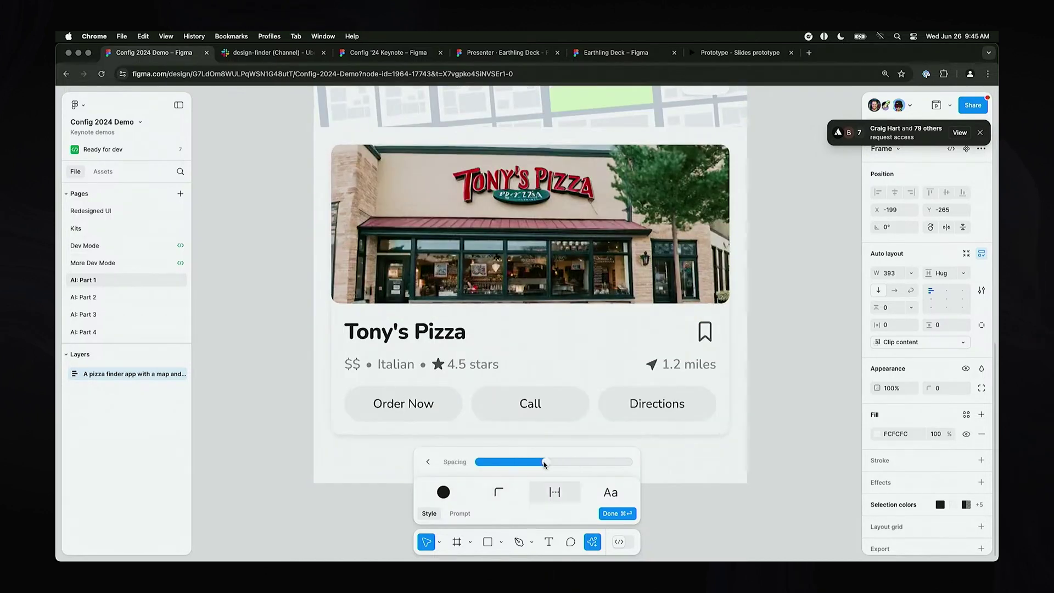
left_click(610, 492)
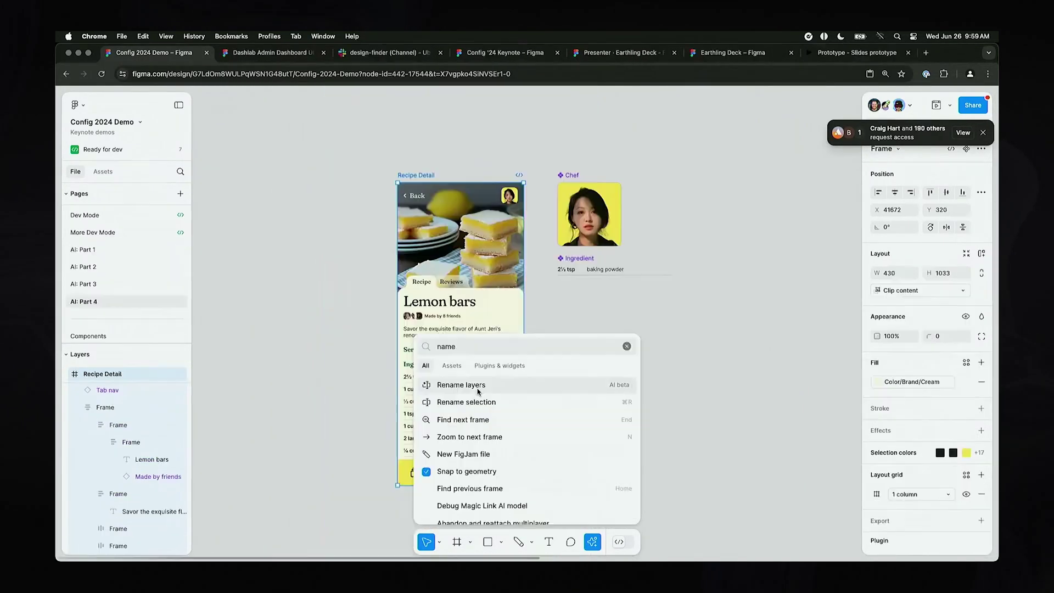
Step: Have AI rename the design's layers and auto-connect the six recipe screens into a prototype
left_click(483, 384)
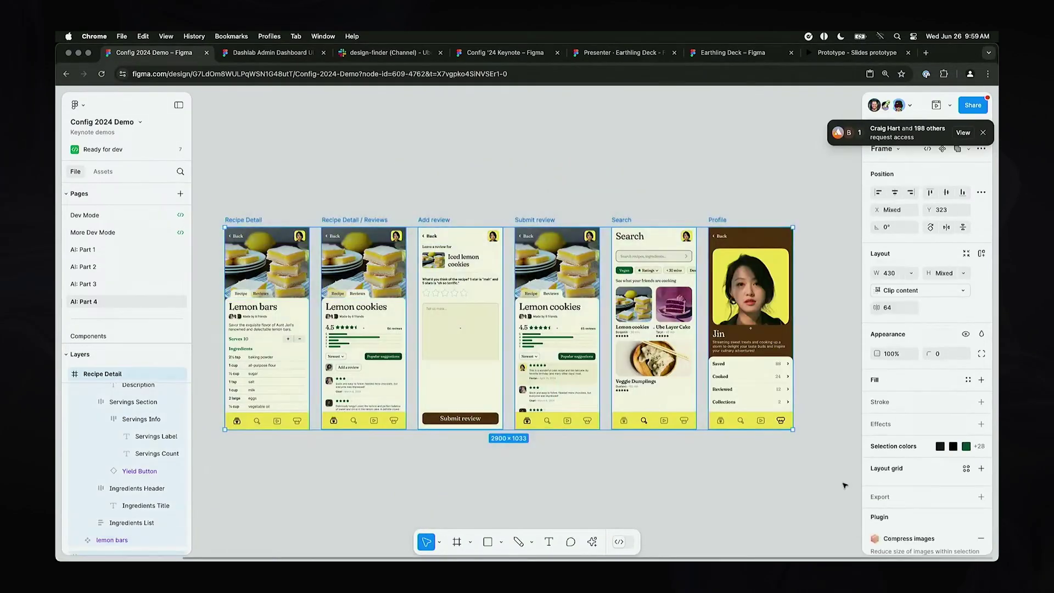
left_click(592, 542)
left_click(527, 487)
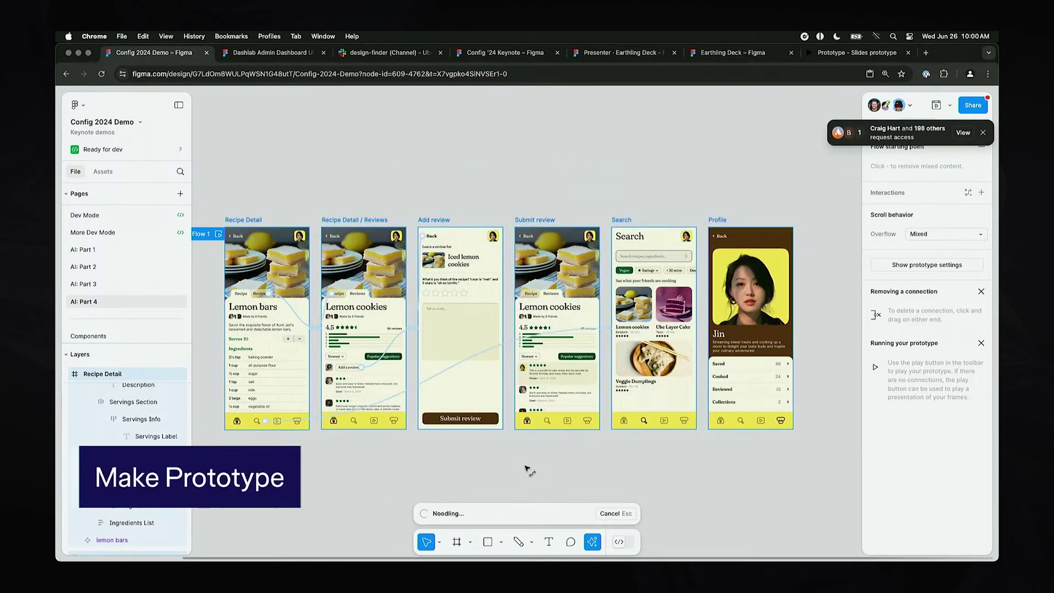